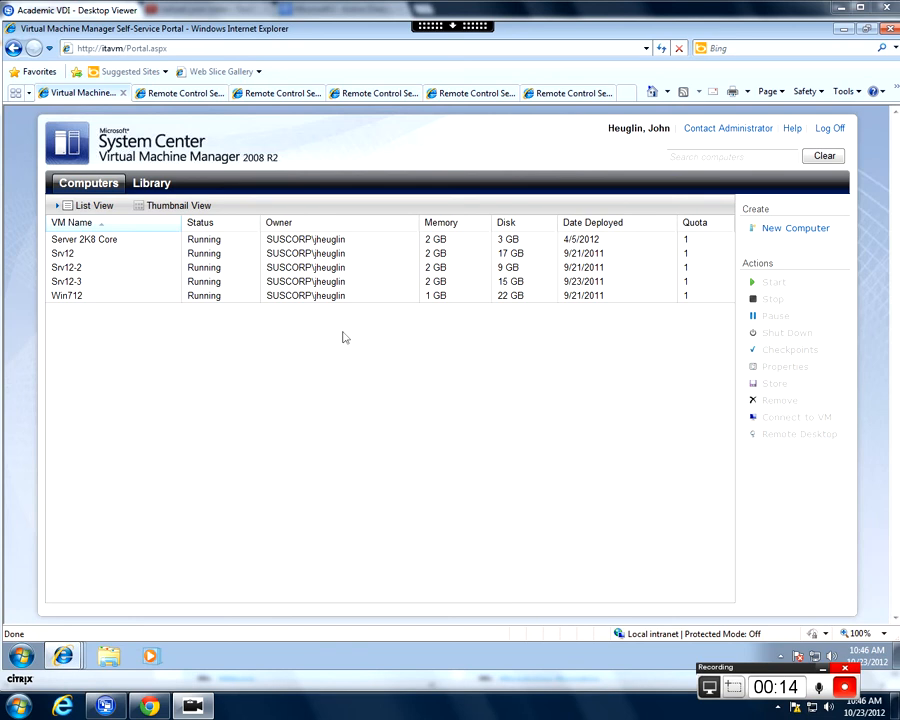
Cycle through the Remote Control Session tabs and settle on ServerB's desktop
{"action": "left_click", "coordinate": [178, 93]}
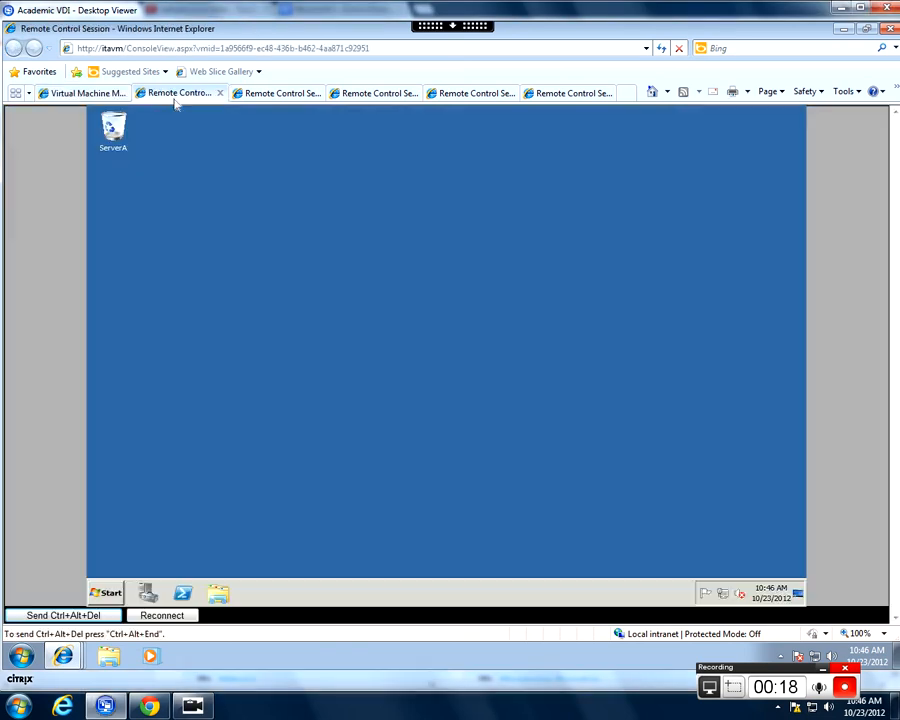
{"action": "left_click", "coordinate": [275, 93]}
{"action": "left_click", "coordinate": [370, 93]}
{"action": "left_click", "coordinate": [470, 93]}
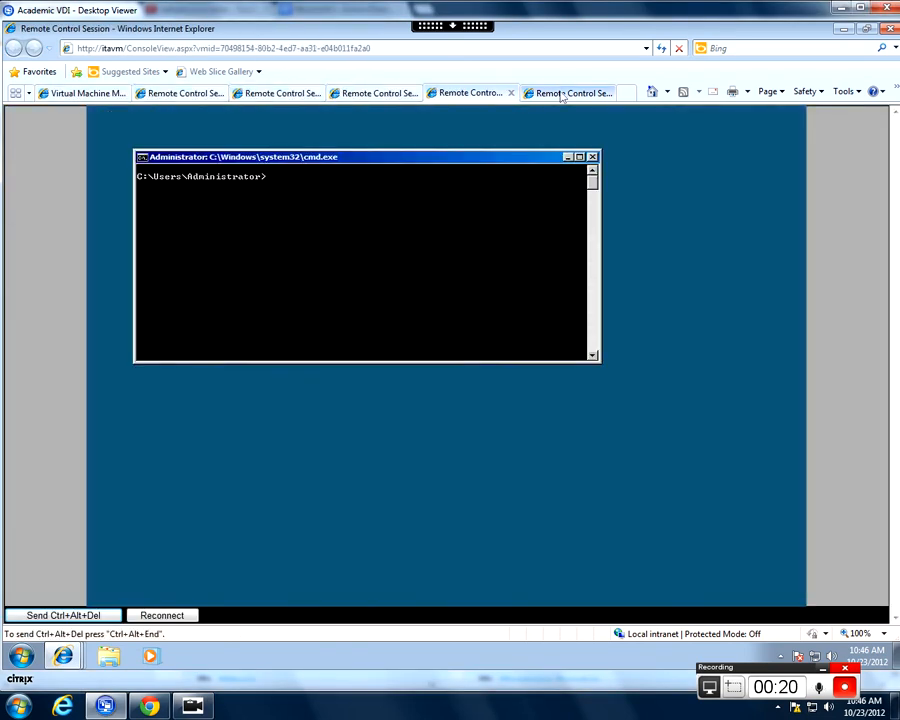
{"action": "left_click", "coordinate": [563, 93]}
{"action": "left_click", "coordinate": [290, 95]}
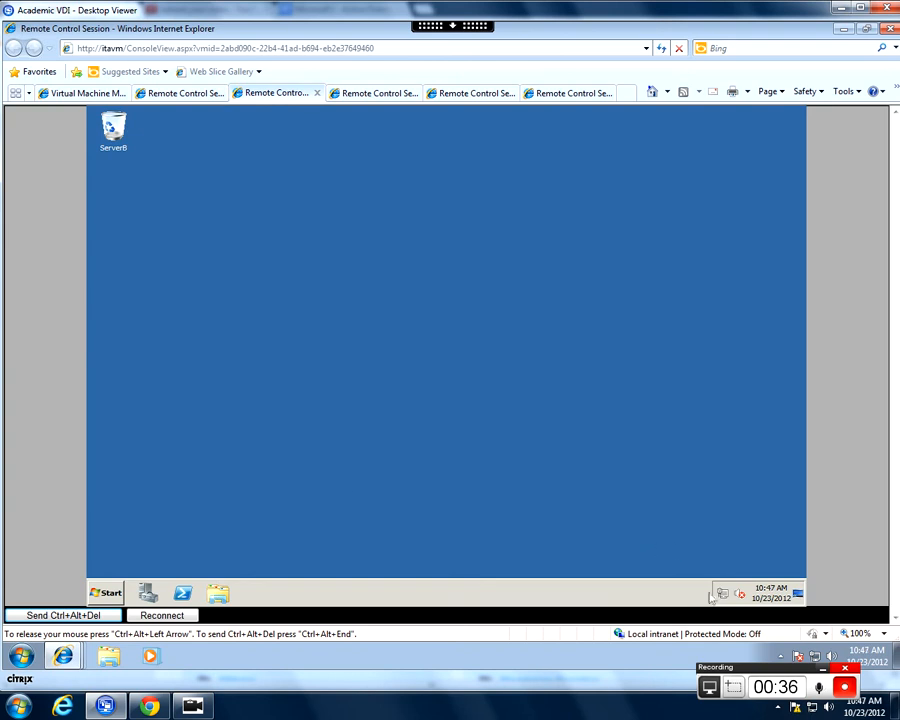
On ServerB, open the Network and Sharing Center showing the Heuglin.Local domain, then Windows Firewall
{"action": "left_click", "coordinate": [723, 594]}
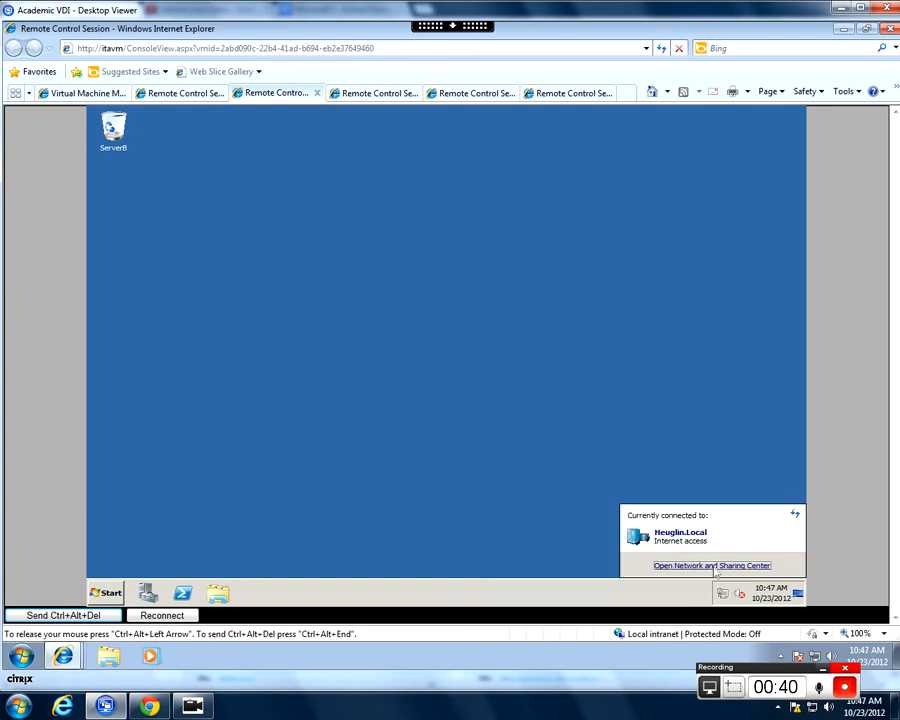
{"action": "left_click", "coordinate": [408, 476]}
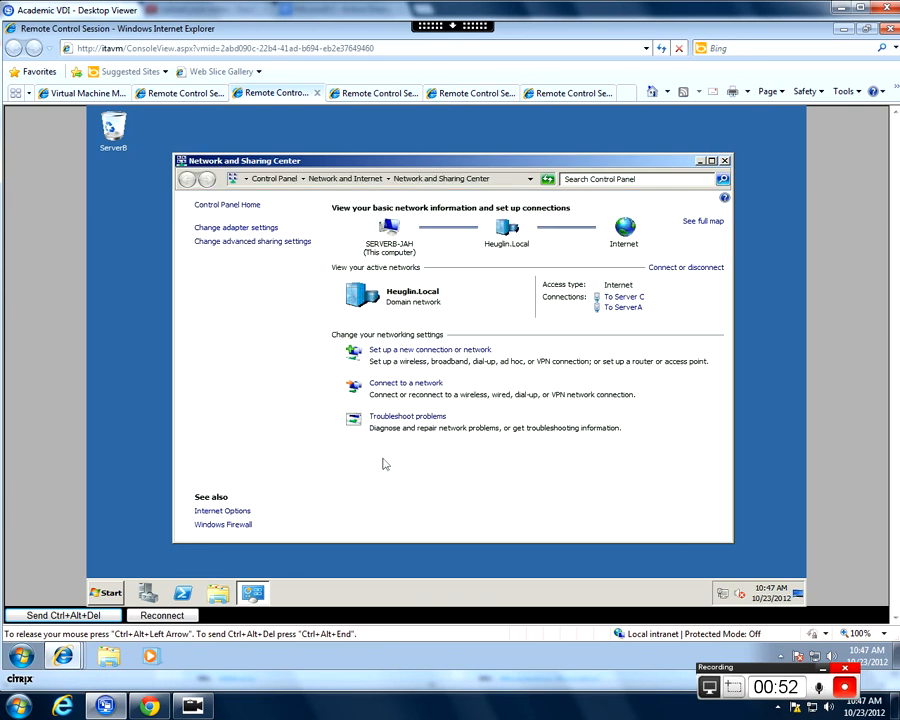
{"action": "left_click", "coordinate": [244, 527]}
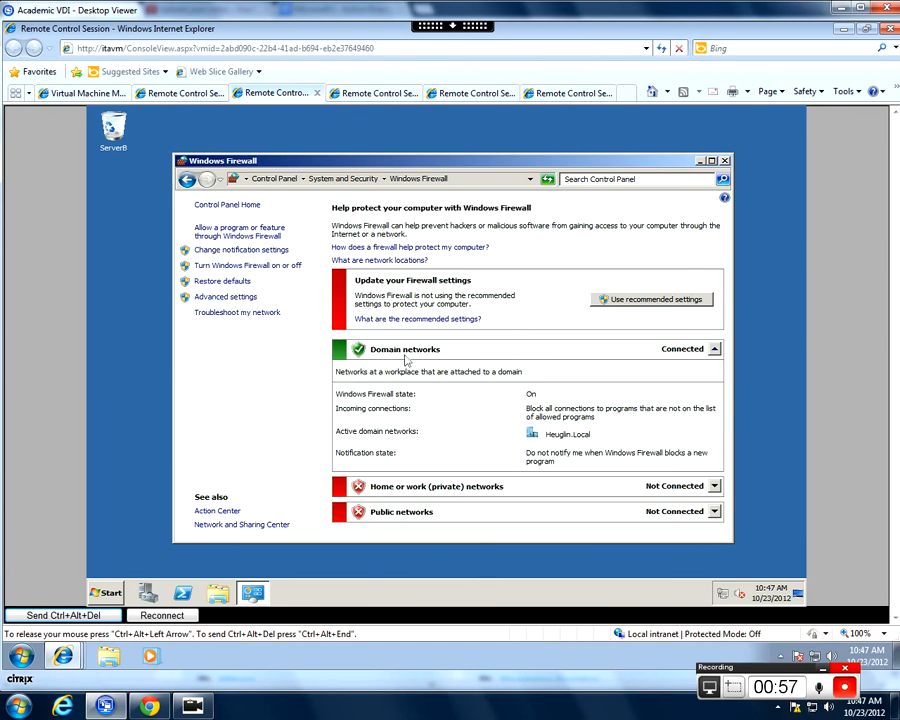
Turn off ServerB's Windows Firewall for domain, private and public networks, then close the window
{"action": "left_click", "coordinate": [290, 265]}
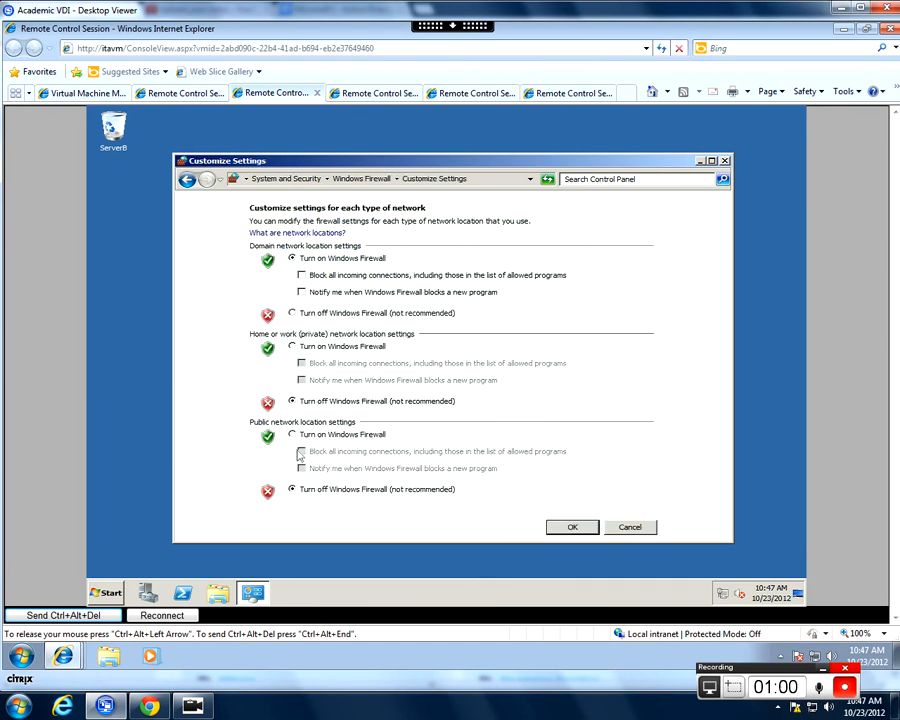
{"action": "left_click", "coordinate": [292, 314]}
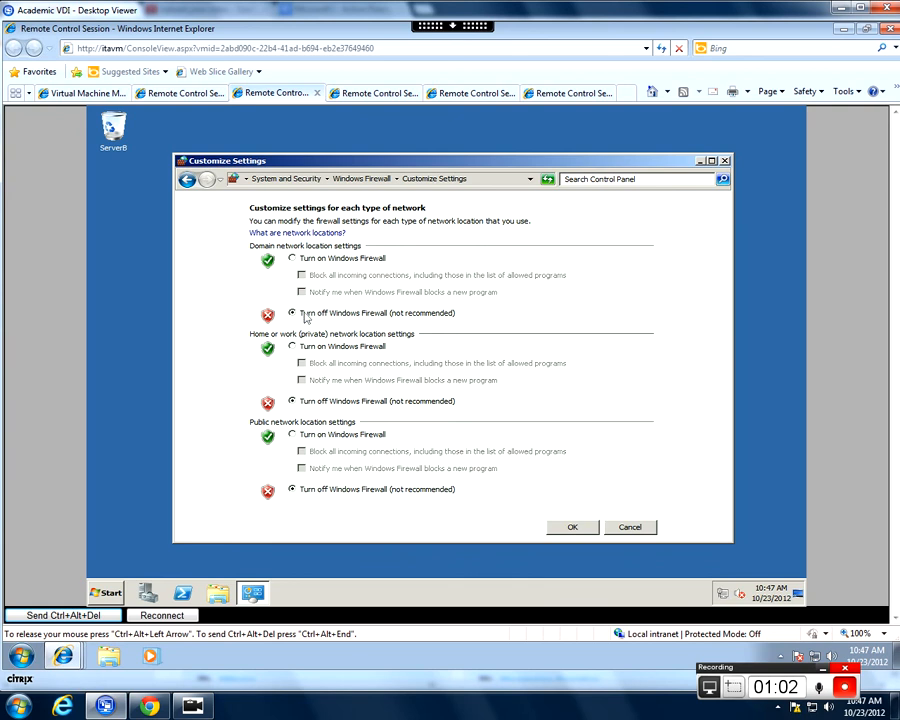
{"action": "left_click", "coordinate": [570, 528]}
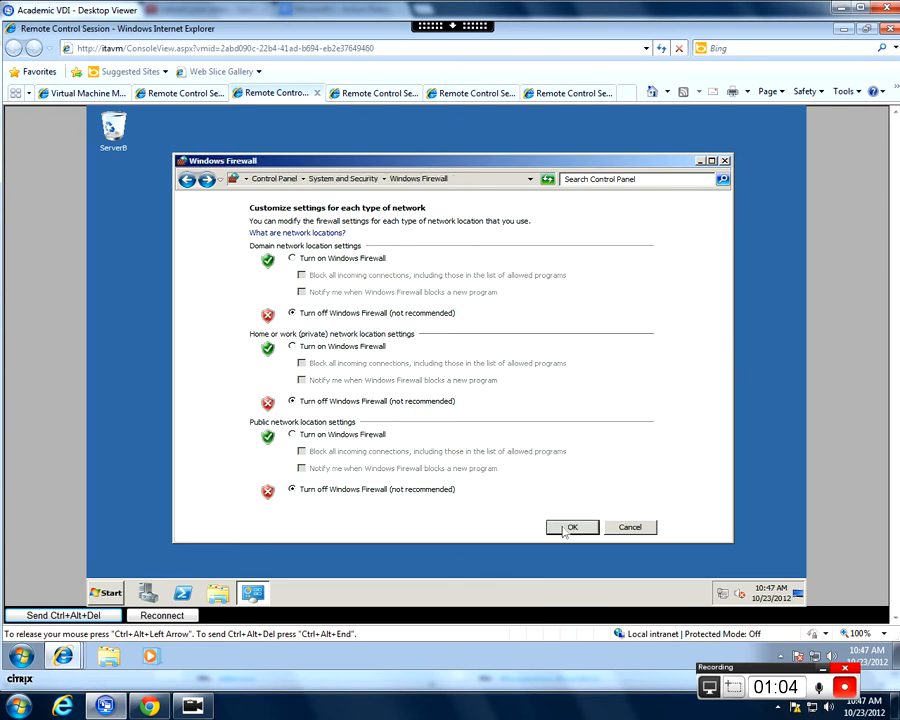
{"action": "left_click", "coordinate": [725, 161]}
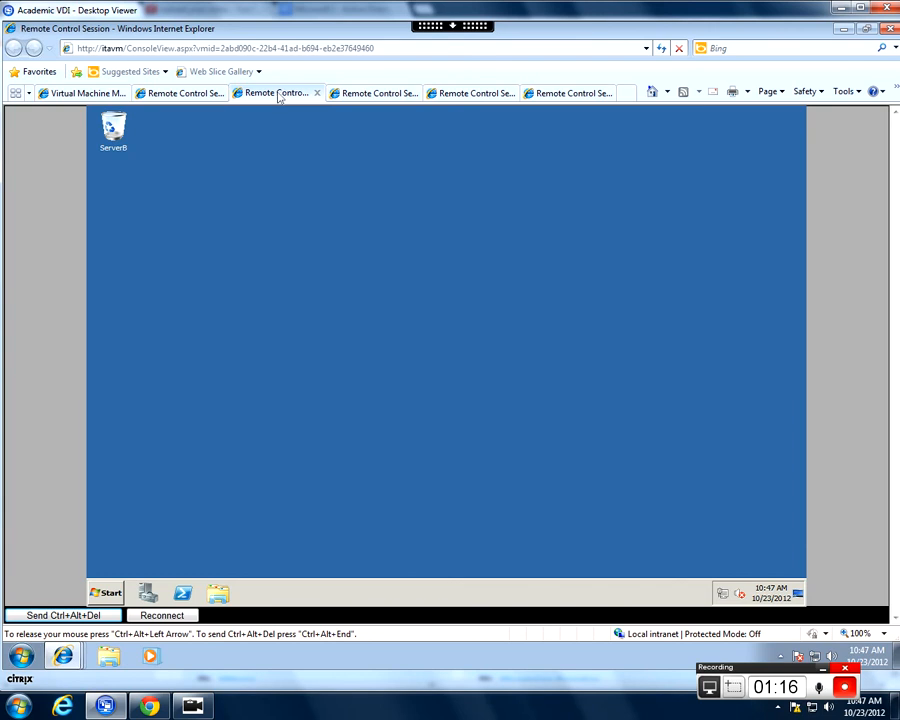
On ServerA, bring up Network Connections listing the To Internet and To ServerB adapters
{"action": "left_click", "coordinate": [191, 94]}
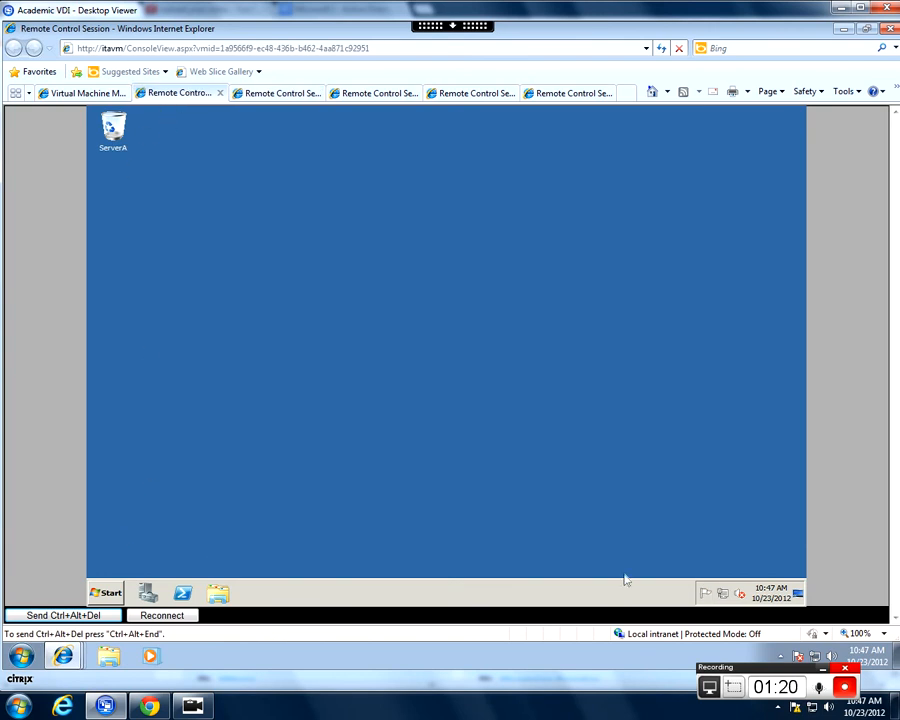
{"action": "left_click", "coordinate": [722, 590]}
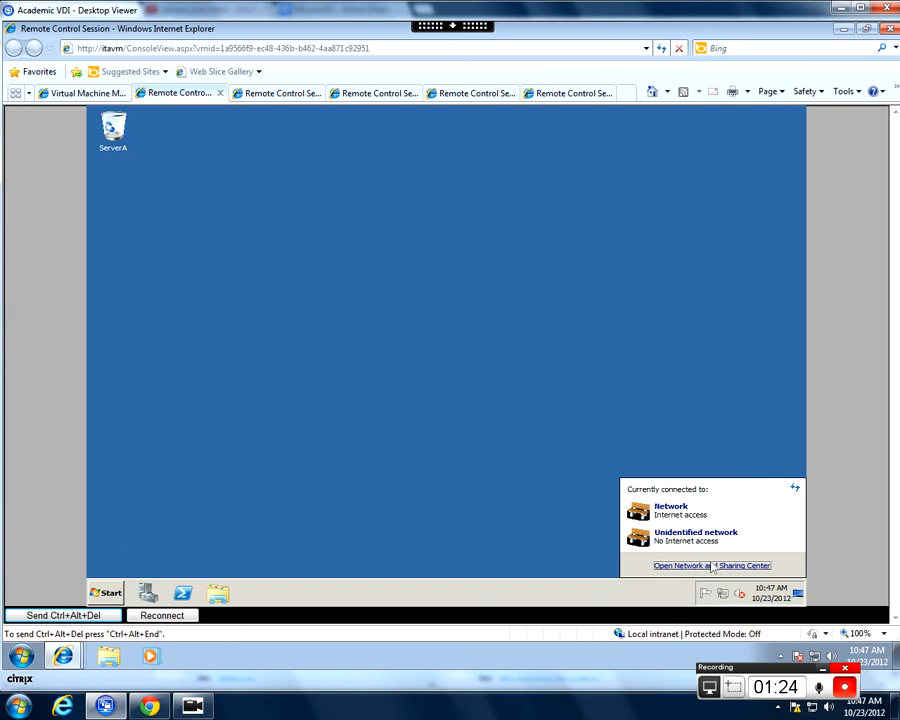
{"action": "left_click", "coordinate": [286, 436]}
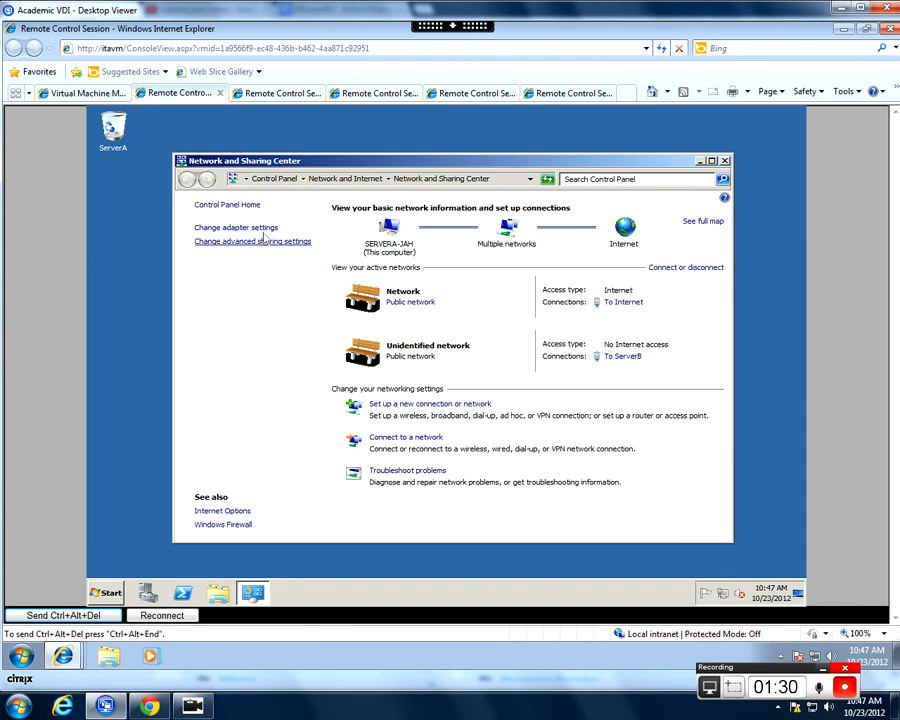
{"action": "left_click", "coordinate": [265, 229]}
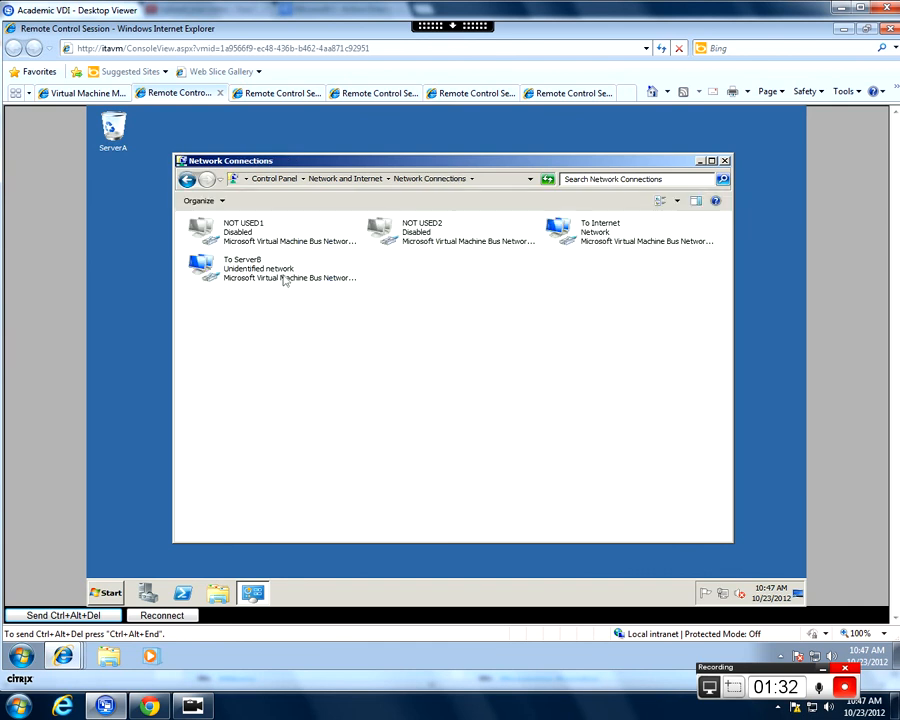
Edit the preferred DNS server in the To Internet adapter's IPv4 settings
{"action": "right_click", "coordinate": [612, 233]}
{"action": "left_click", "coordinate": [638, 338]}
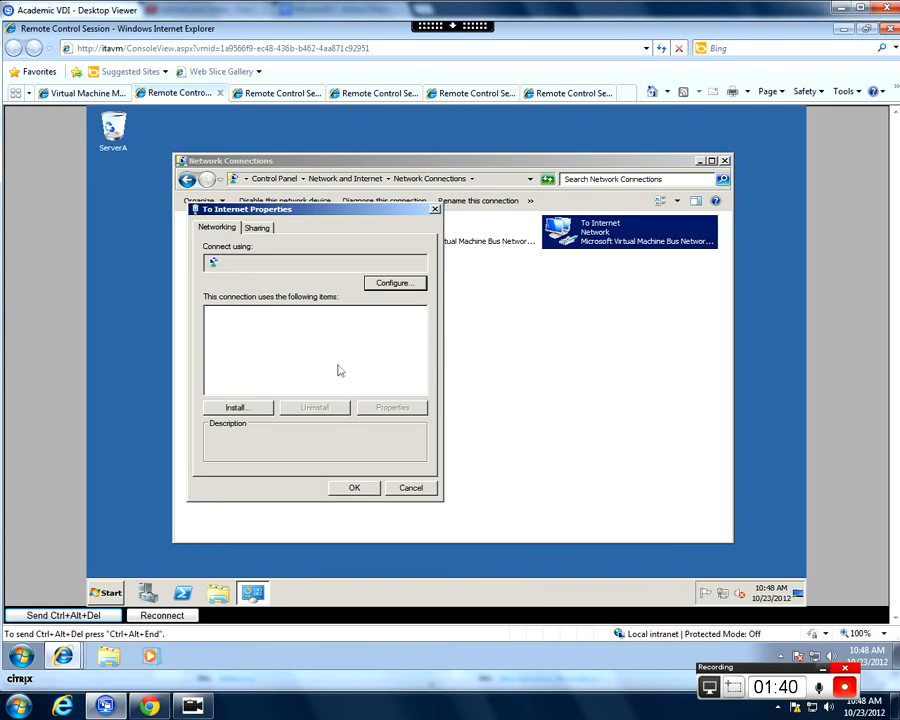
{"action": "double_click", "coordinate": [300, 356]}
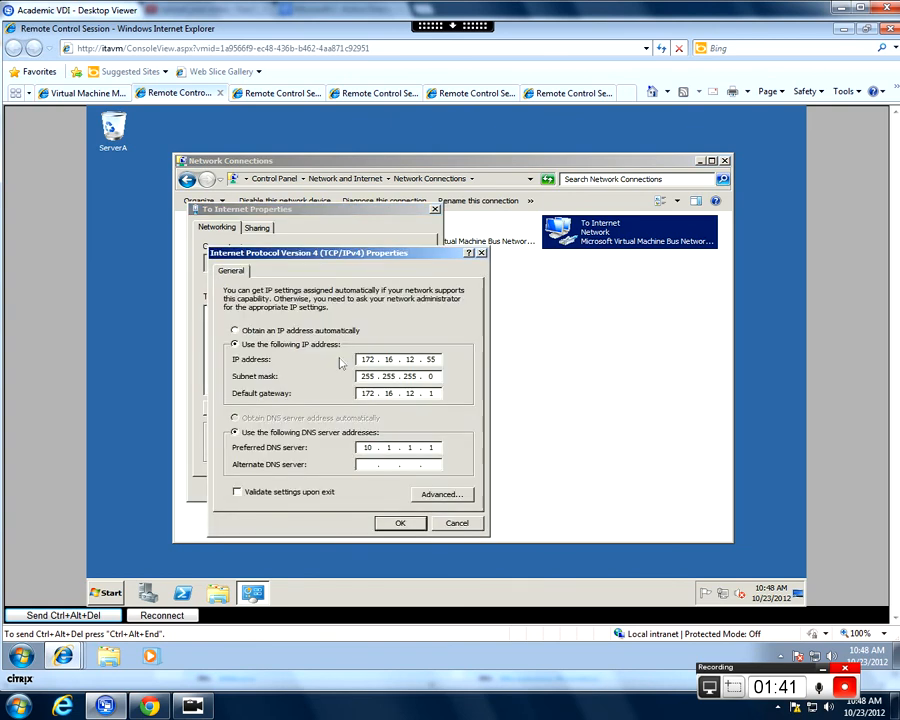
{"action": "left_click_drag", "start_coordinate": [366, 451], "coordinate": [390, 455]}
{"action": "type", "text": "192168"}
{"action": "type", "text": "68"}
{"action": "left_click", "coordinate": [400, 523]}
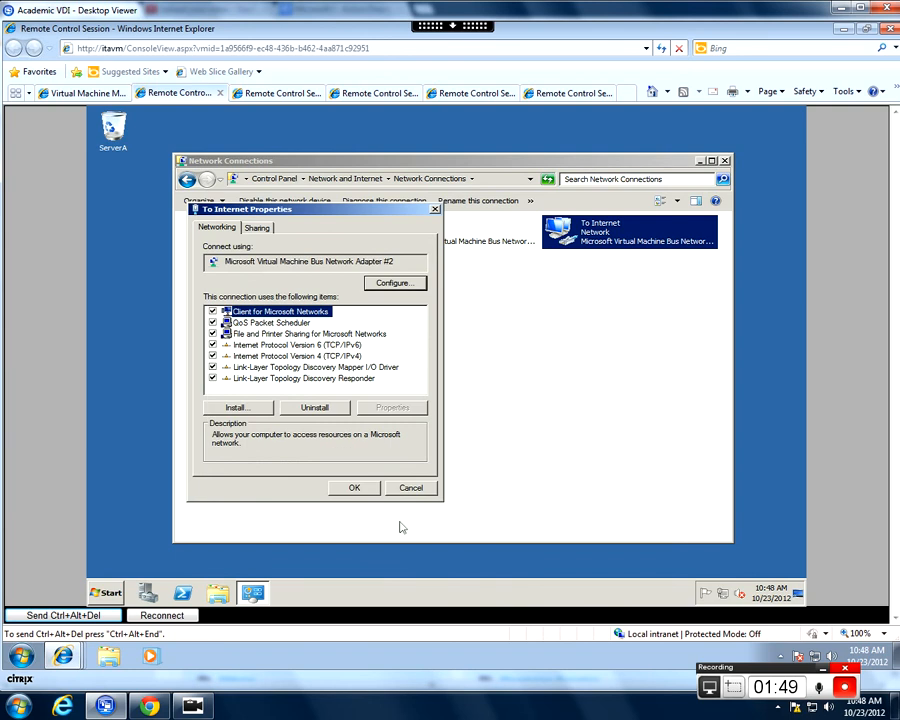
{"action": "left_click", "coordinate": [352, 485]}
Set the To ServerB adapter's preferred DNS server to 192.168.55.62
{"action": "right_click", "coordinate": [232, 270]}
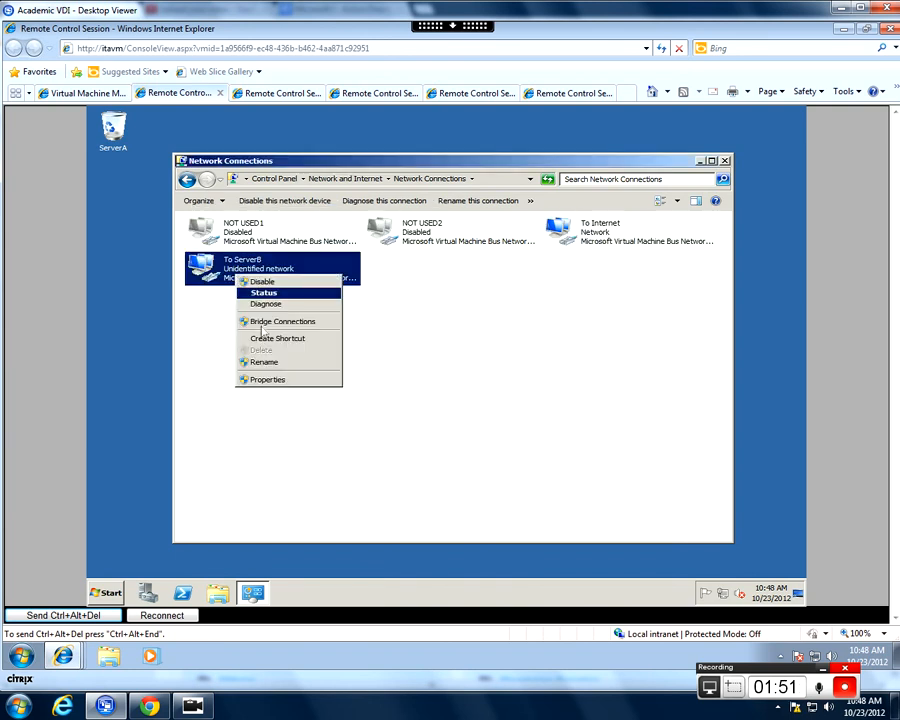
{"action": "left_click", "coordinate": [271, 378]}
{"action": "double_click", "coordinate": [296, 356]}
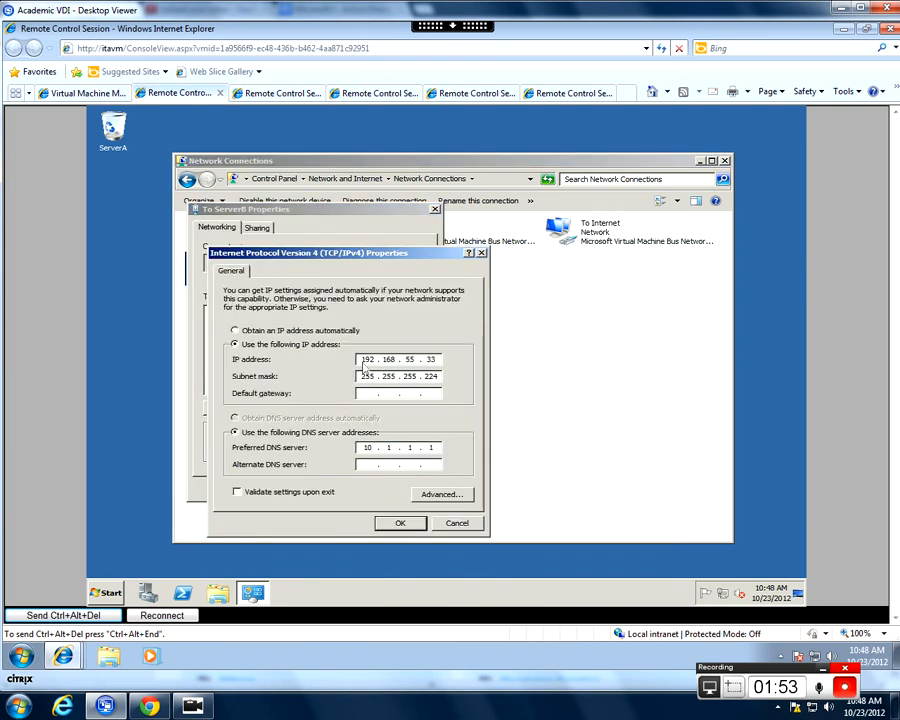
{"action": "double_click", "coordinate": [368, 447]}
{"action": "type", "text": "192168"}
{"action": "type", "text": "55"}
{"action": "type", "text": "42"}
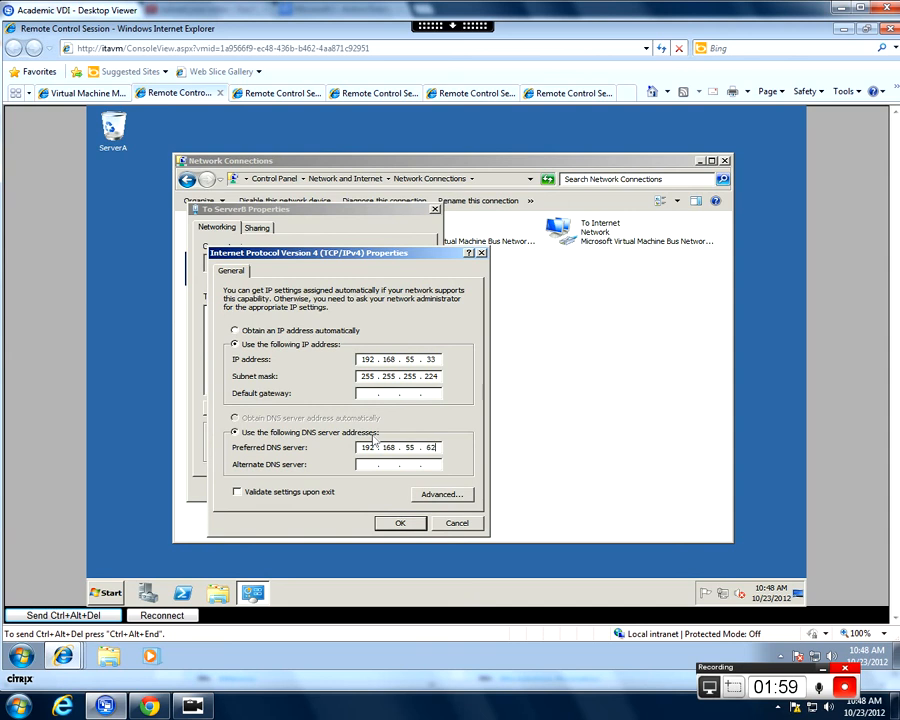
{"action": "left_click", "coordinate": [400, 523]}
{"action": "left_click", "coordinate": [355, 488]}
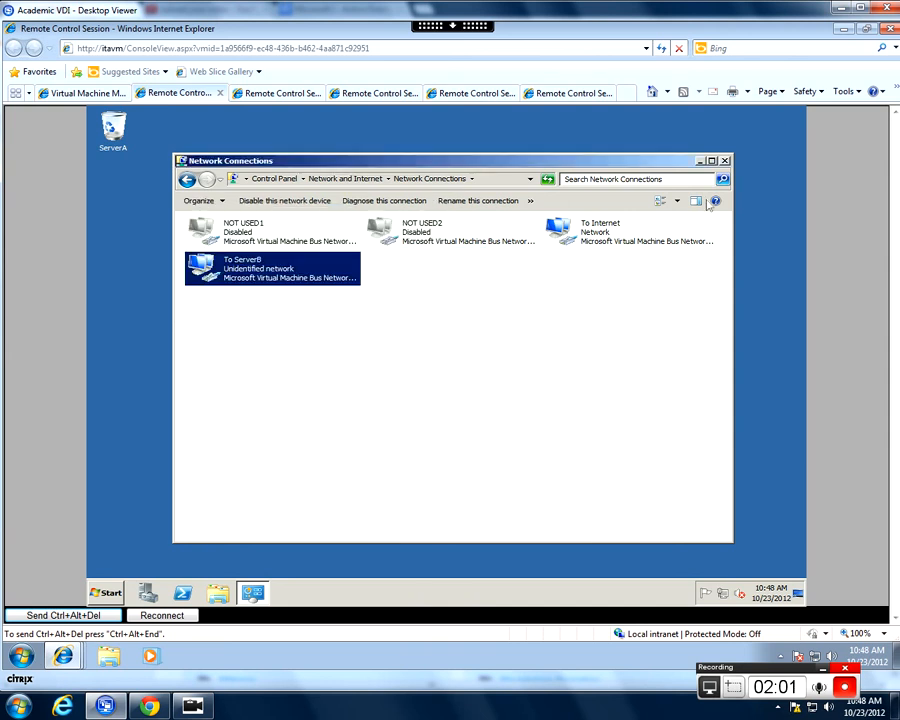
Close ServerA's Network Connections and open ServerB's network adapter list
{"action": "left_click", "coordinate": [725, 160]}
{"action": "left_click", "coordinate": [284, 93]}
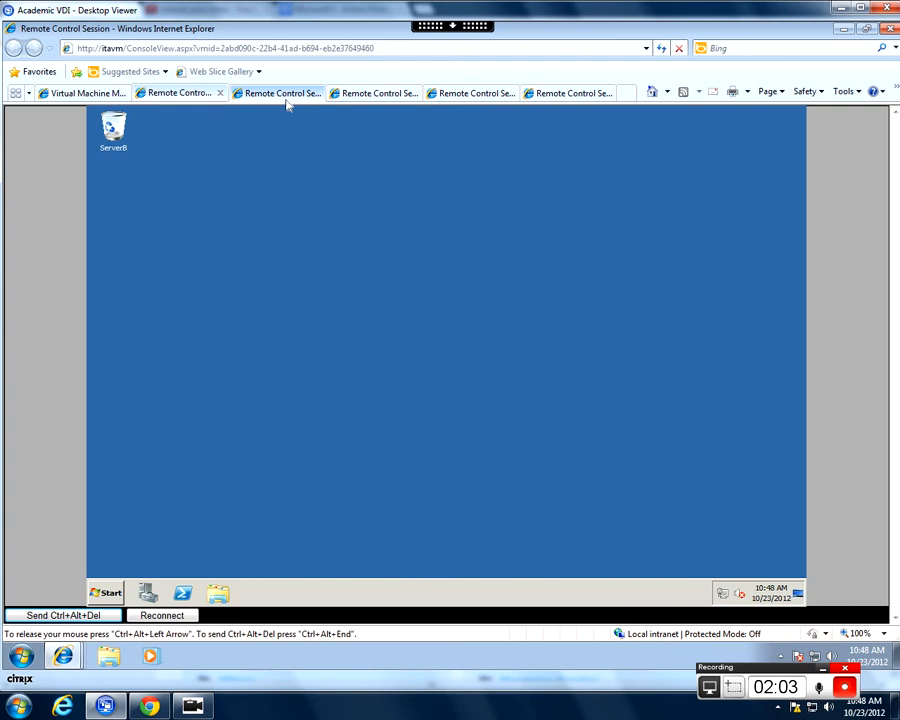
{"action": "left_click", "coordinate": [722, 593]}
{"action": "left_click", "coordinate": [731, 567]}
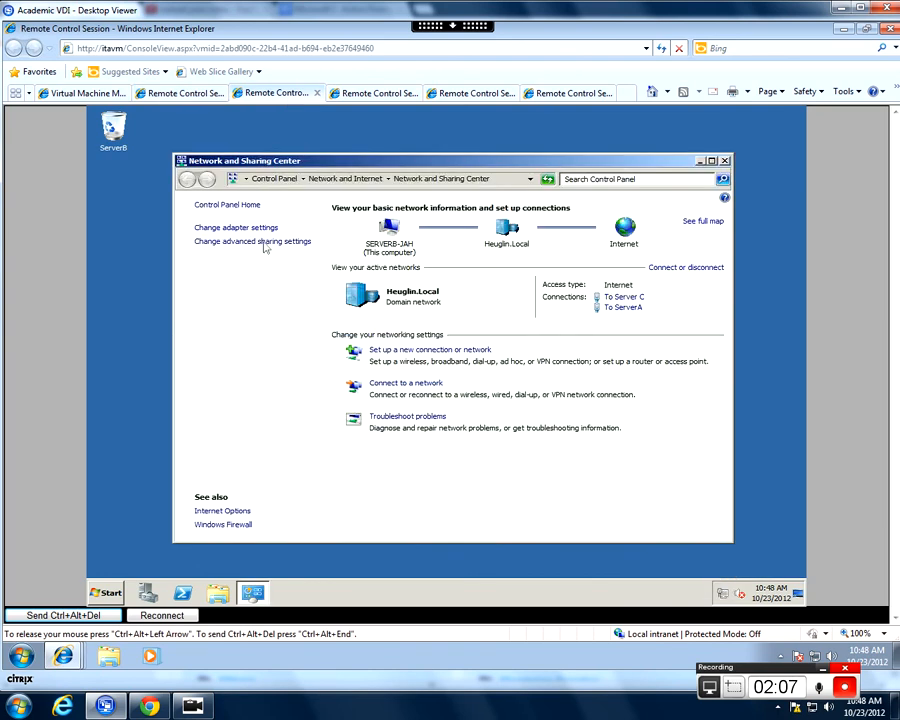
{"action": "left_click", "coordinate": [256, 231]}
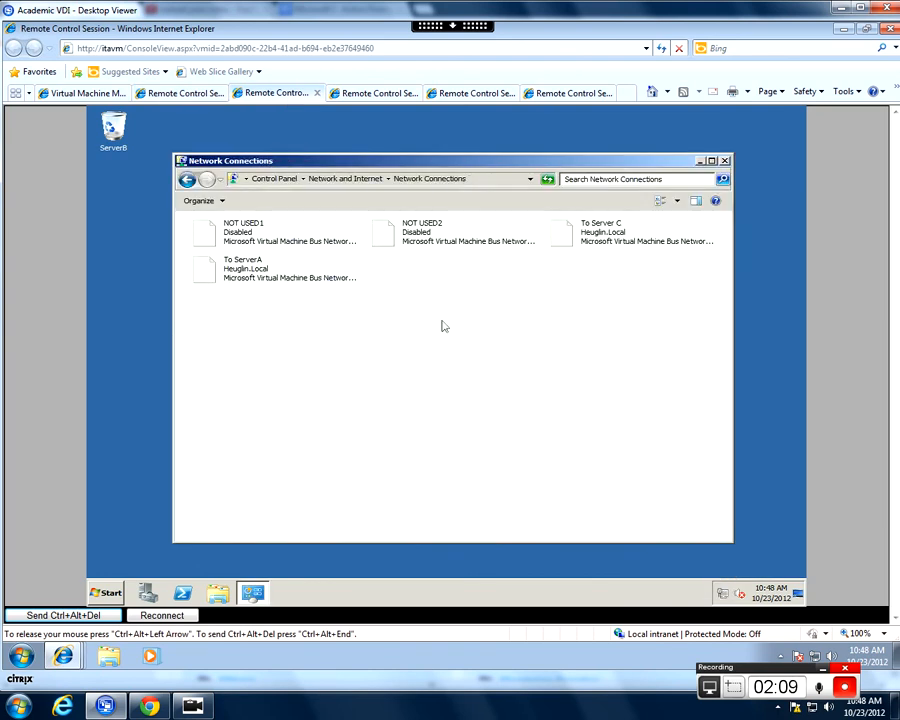
Review the To ServerA adapter's IPv4 settings on ServerB without changing anything
{"action": "right_click", "coordinate": [240, 264]}
{"action": "left_click", "coordinate": [282, 369]}
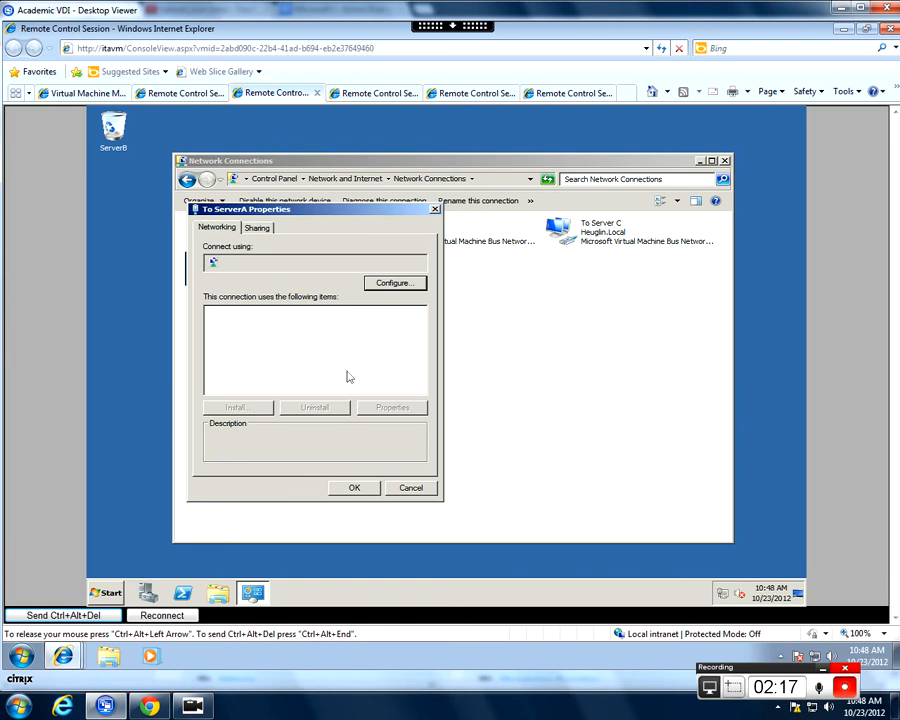
{"action": "double_click", "coordinate": [341, 368]}
{"action": "left_click", "coordinate": [400, 521]}
{"action": "left_click", "coordinate": [425, 490]}
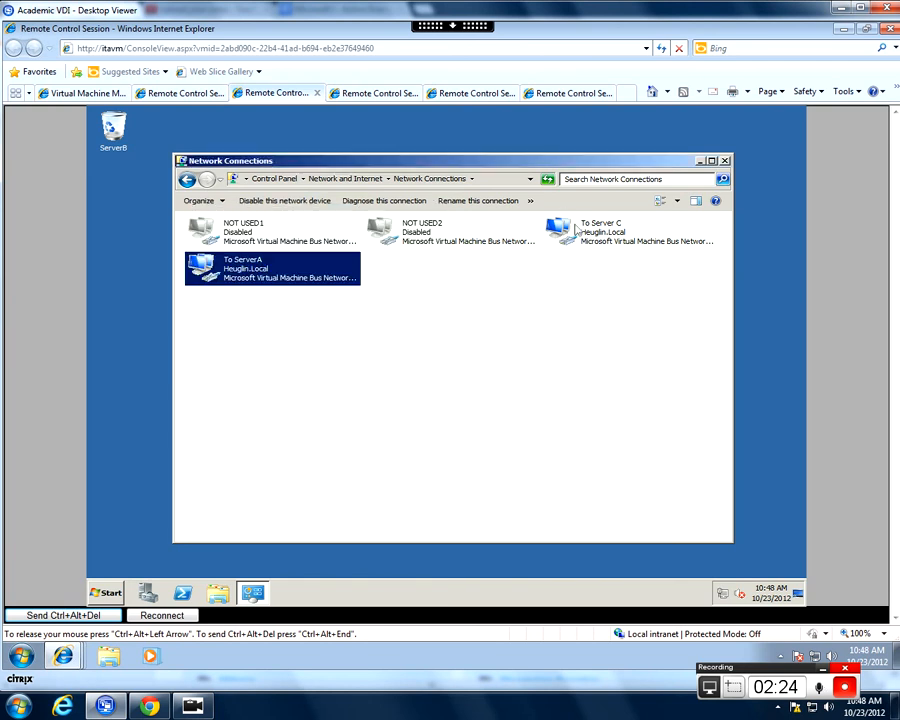
Review the To Server C IPv4 settings, close Network Connections, and switch to ServerC's console
{"action": "right_click", "coordinate": [577, 225]}
{"action": "left_click", "coordinate": [587, 331]}
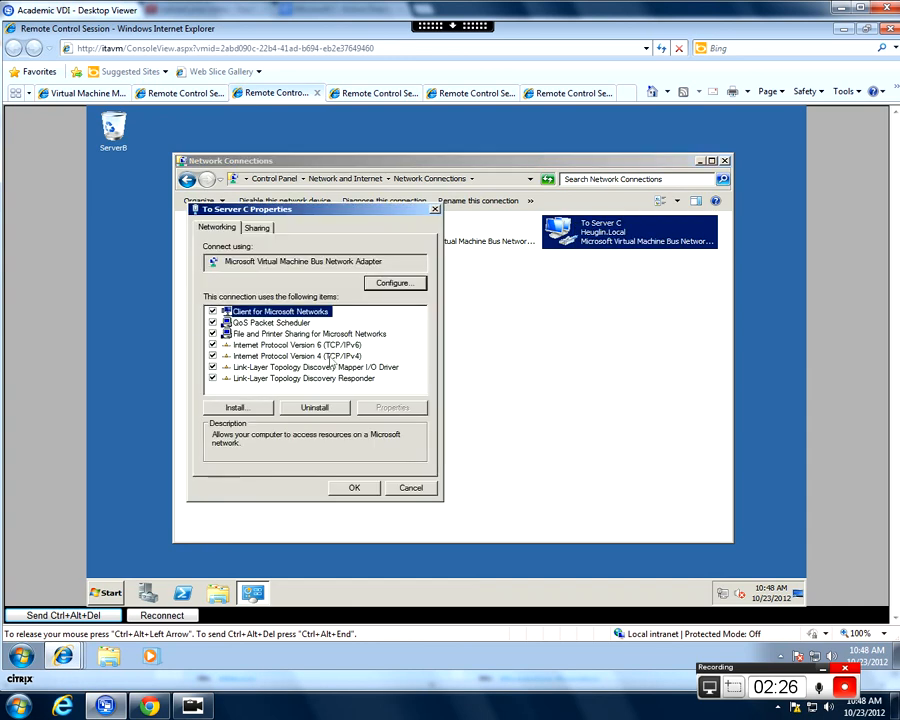
{"action": "double_click", "coordinate": [328, 366]}
{"action": "left_click", "coordinate": [400, 523]}
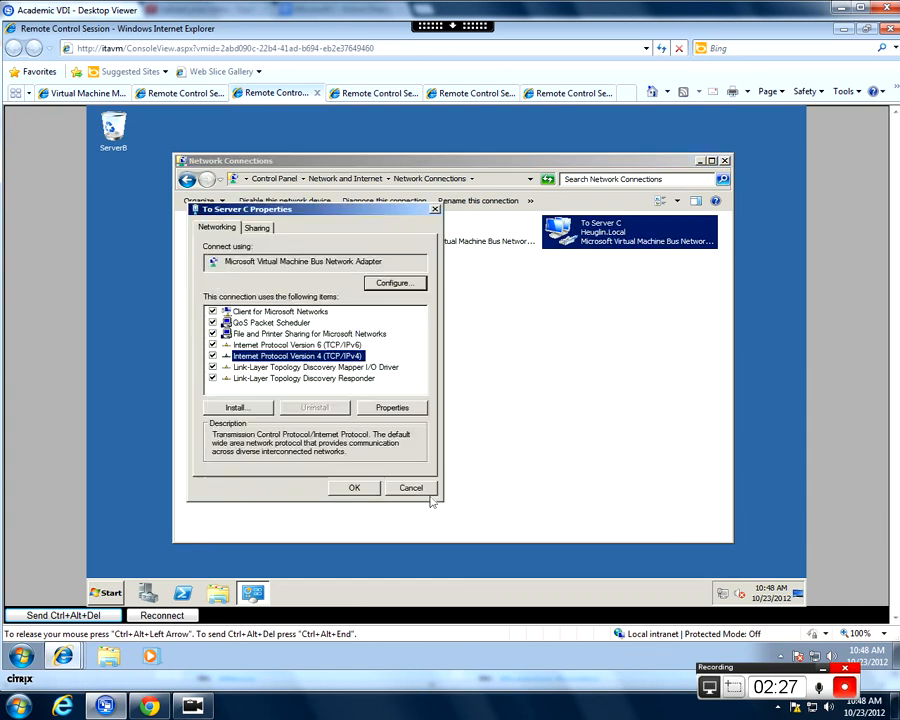
{"action": "left_click", "coordinate": [410, 487]}
{"action": "left_click", "coordinate": [724, 160]}
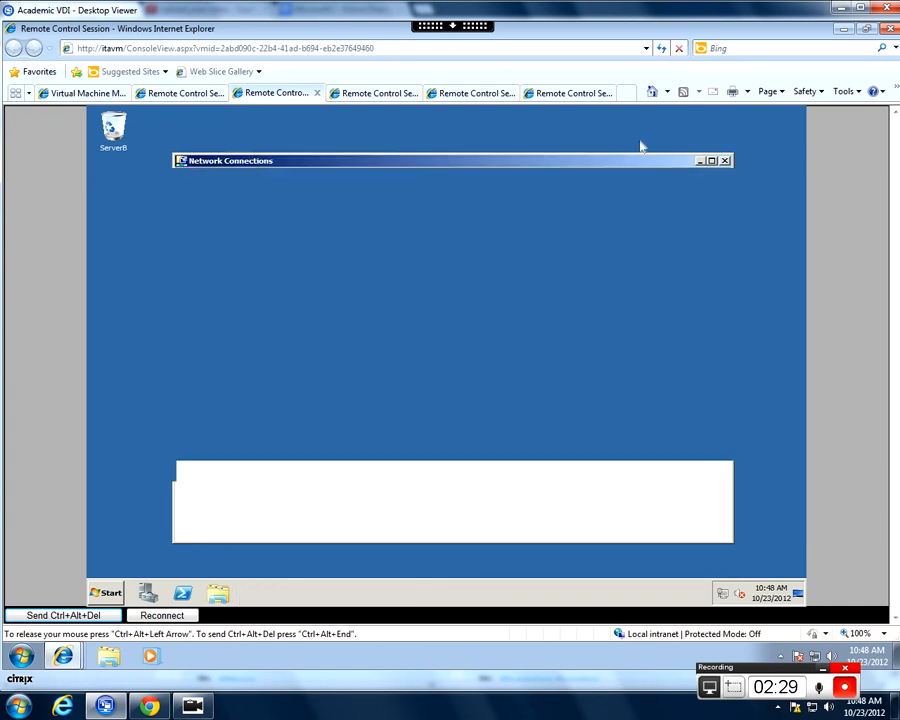
{"action": "left_click", "coordinate": [380, 93]}
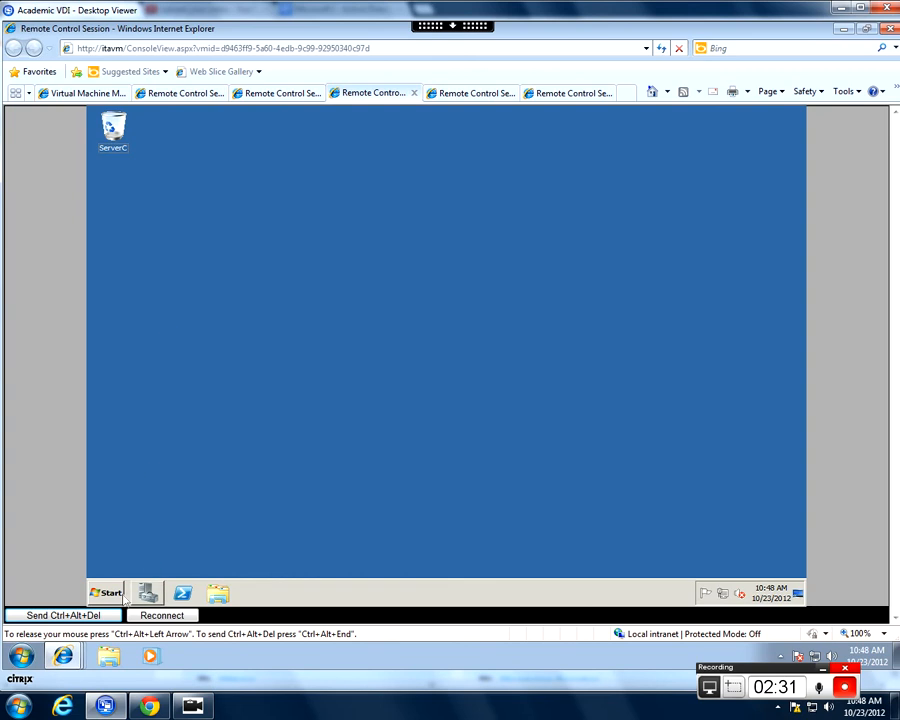
Replace ServerC's To Server B preferred DNS of 10.1.1.1 with a 192.168.55 address
{"action": "left_click", "coordinate": [723, 595]}
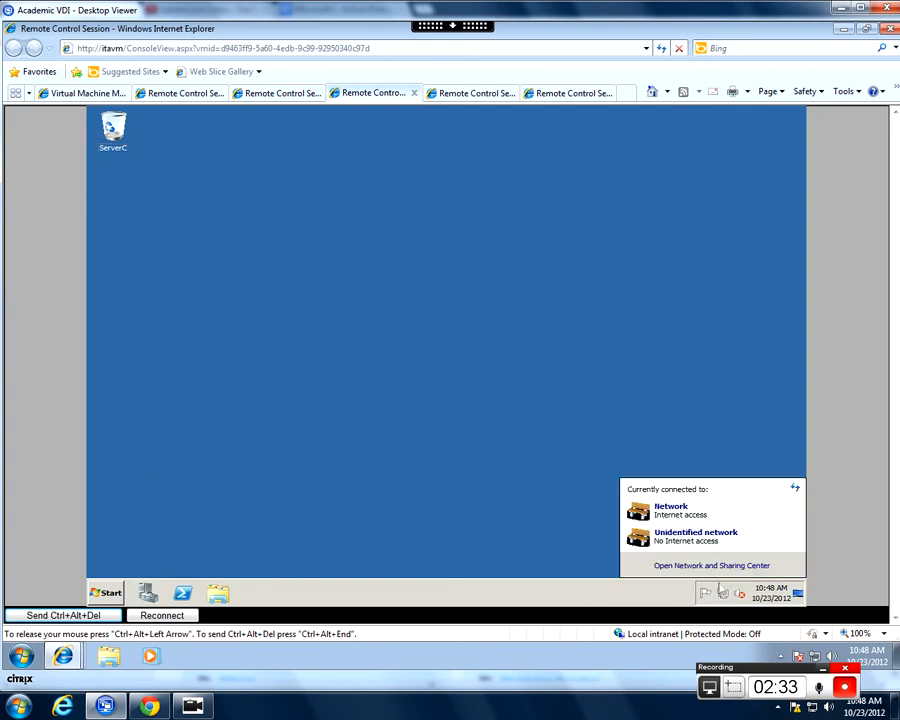
{"action": "left_click", "coordinate": [716, 566]}
{"action": "left_click", "coordinate": [265, 229]}
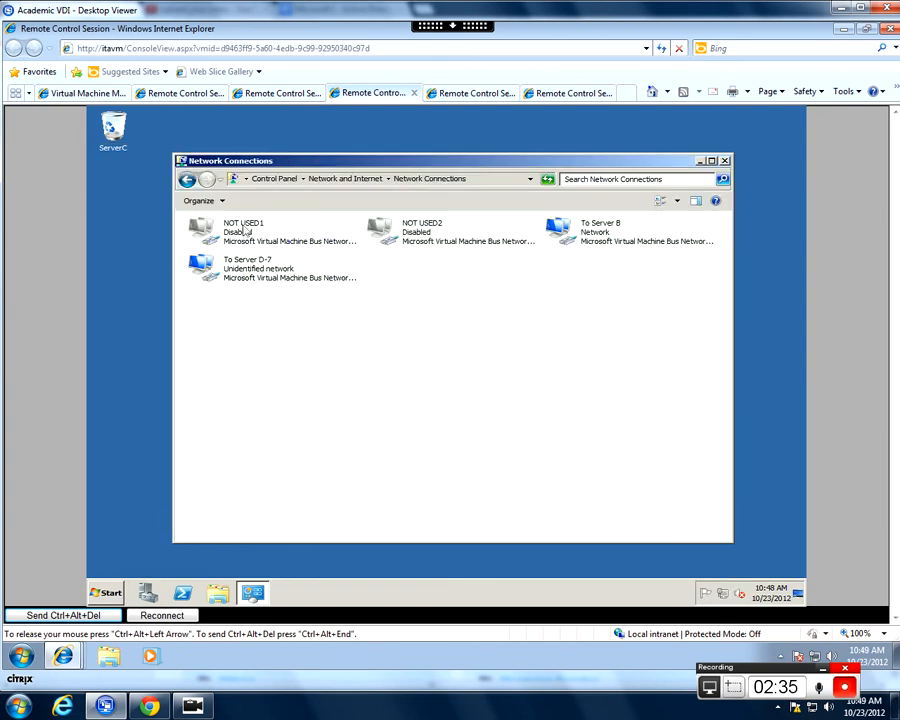
{"action": "right_click", "coordinate": [567, 238]}
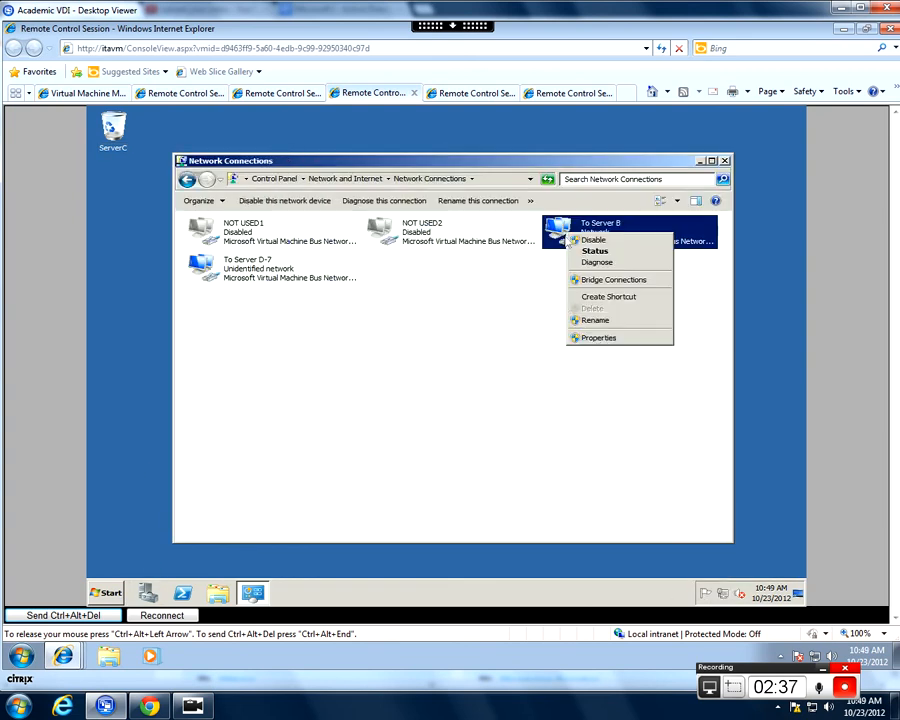
{"action": "left_click", "coordinate": [595, 339]}
{"action": "double_click", "coordinate": [365, 357]}
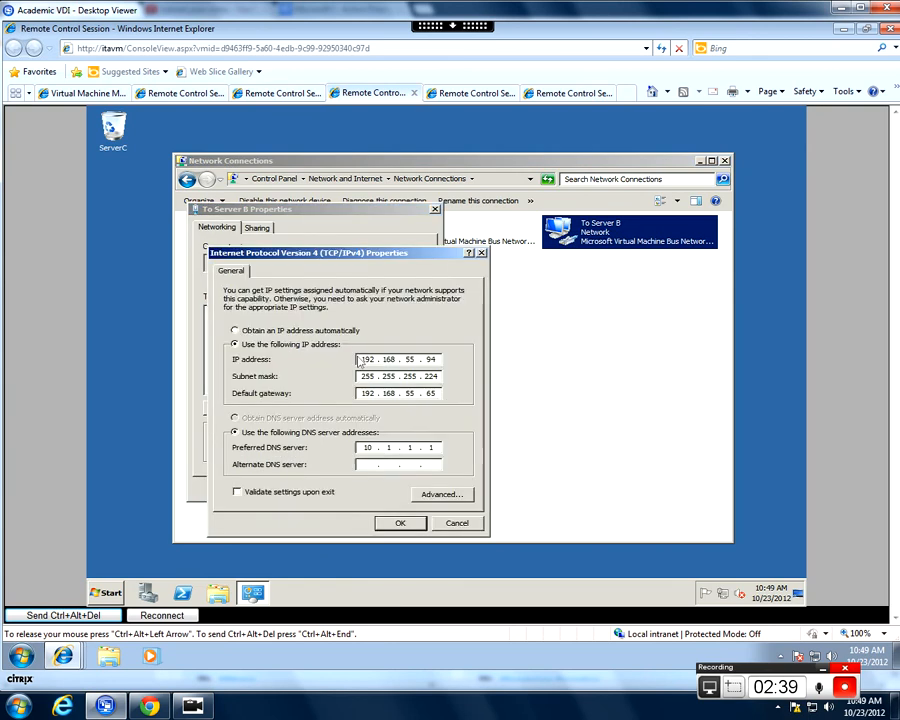
{"action": "double_click", "coordinate": [378, 449]}
{"action": "type", "text": "1921685588"}
{"action": "left_click", "coordinate": [400, 523]}
{"action": "left_click", "coordinate": [368, 490]}
Replace the To Server D-7 adapter's preferred DNS with a 192.168 address
{"action": "right_click", "coordinate": [234, 270]}
{"action": "left_click", "coordinate": [251, 372]}
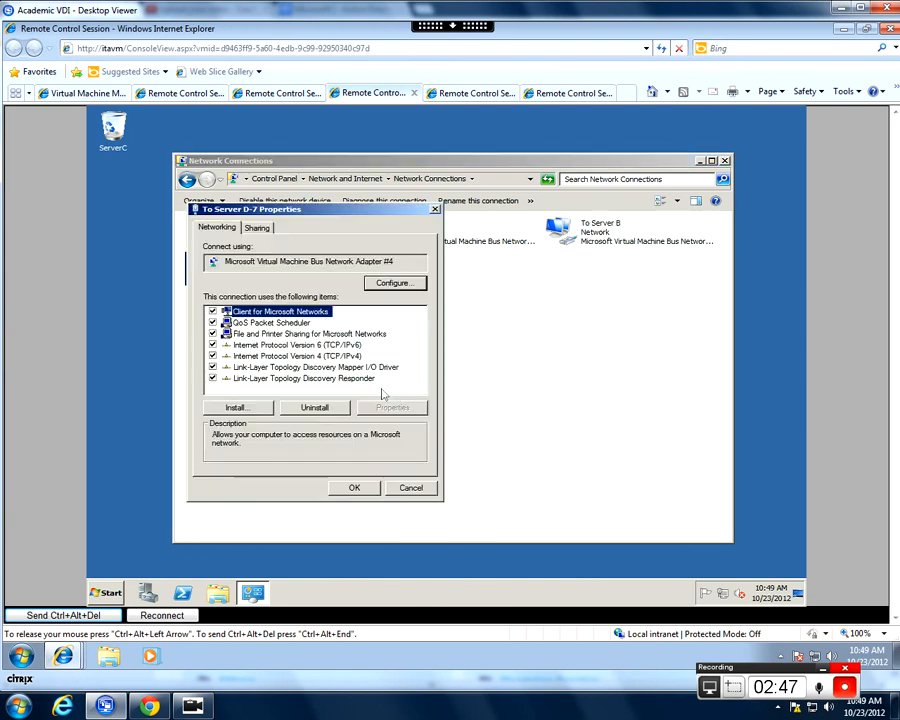
{"action": "double_click", "coordinate": [297, 356]}
{"action": "left_click_drag", "start_coordinate": [363, 450], "coordinate": [378, 449]}
{"action": "type", "text": "192.168.5"}
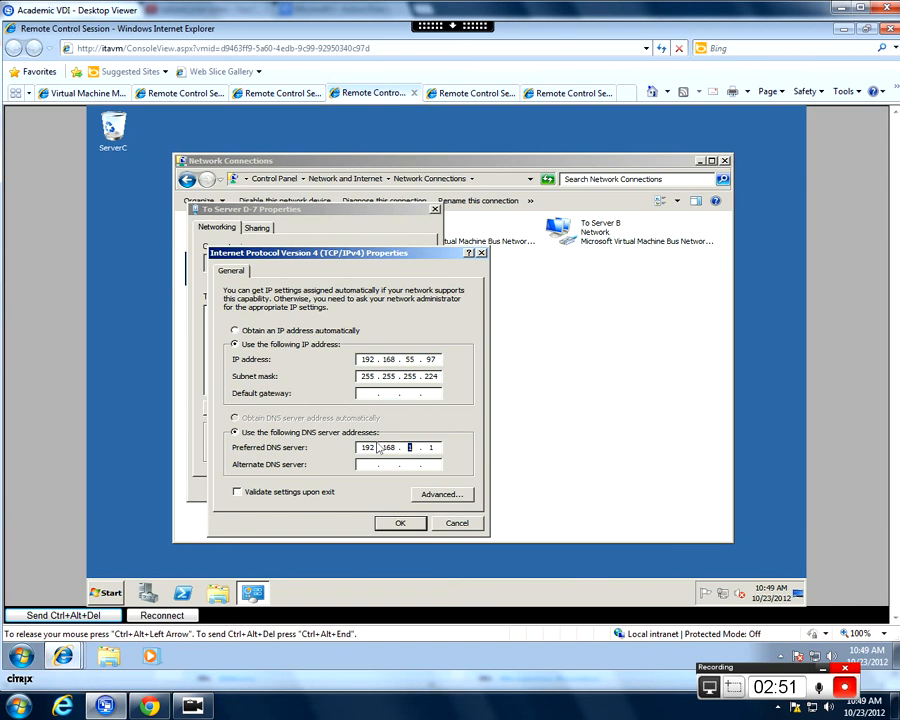
{"action": "type", "text": "68"}
{"action": "left_click", "coordinate": [396, 523]}
{"action": "left_click", "coordinate": [369, 489]}
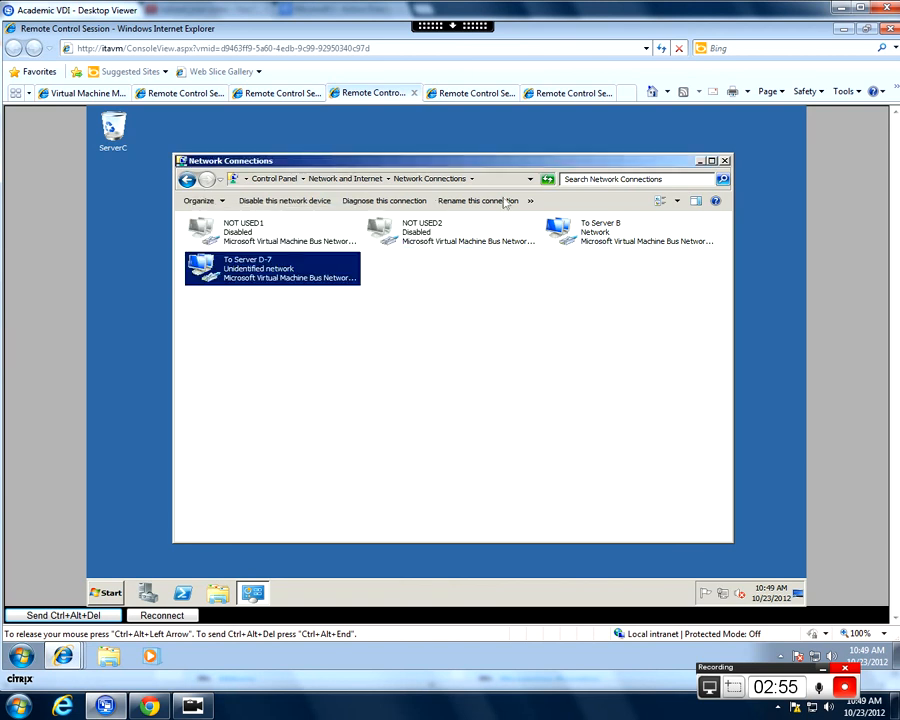
Close ServerC's Network Connections and start sconfig on the Server Core machine
{"action": "left_click", "coordinate": [725, 161]}
{"action": "left_click", "coordinate": [472, 93]}
{"action": "type", "text": "sconfig"}
{"action": "key", "text": "Return"}
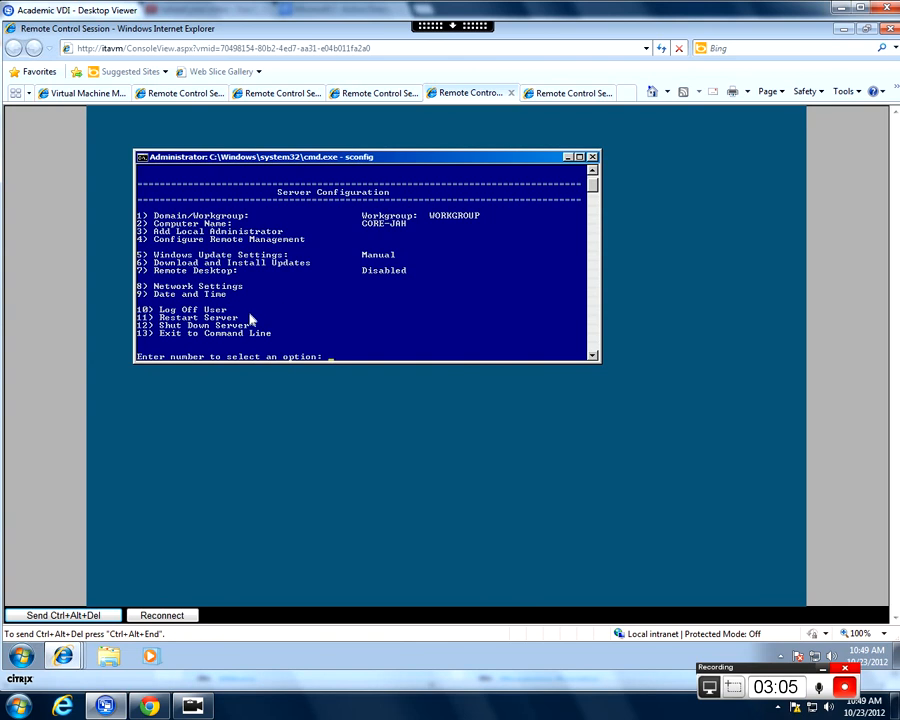
Set network adapter 0's preferred DNS to 192.168.55.65, leaving the alternate DNS blank
{"action": "type", "text": "8"}
{"action": "key", "text": "Return"}
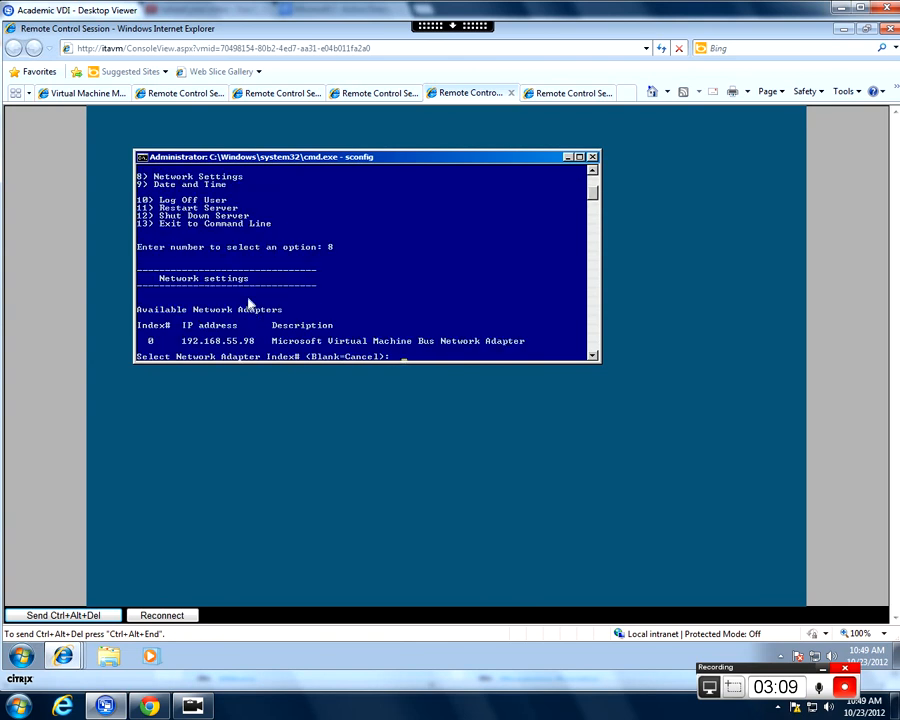
{"action": "type", "text": "0"}
{"action": "key", "text": "Return"}
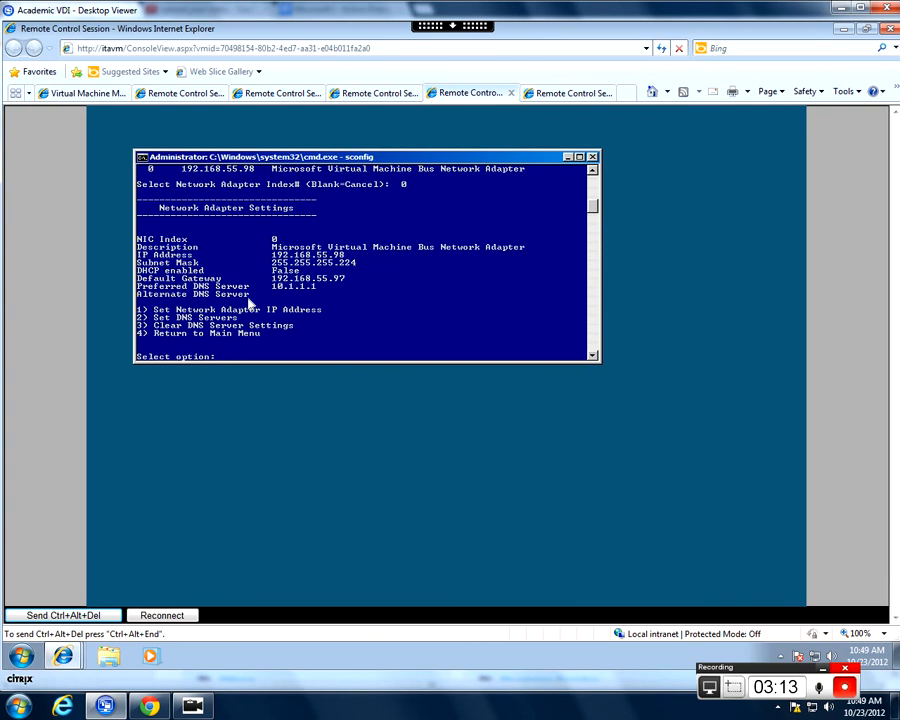
{"action": "type", "text": "2"}
{"action": "key", "text": "Return"}
{"action": "type", "text": "192.168.55.65"}
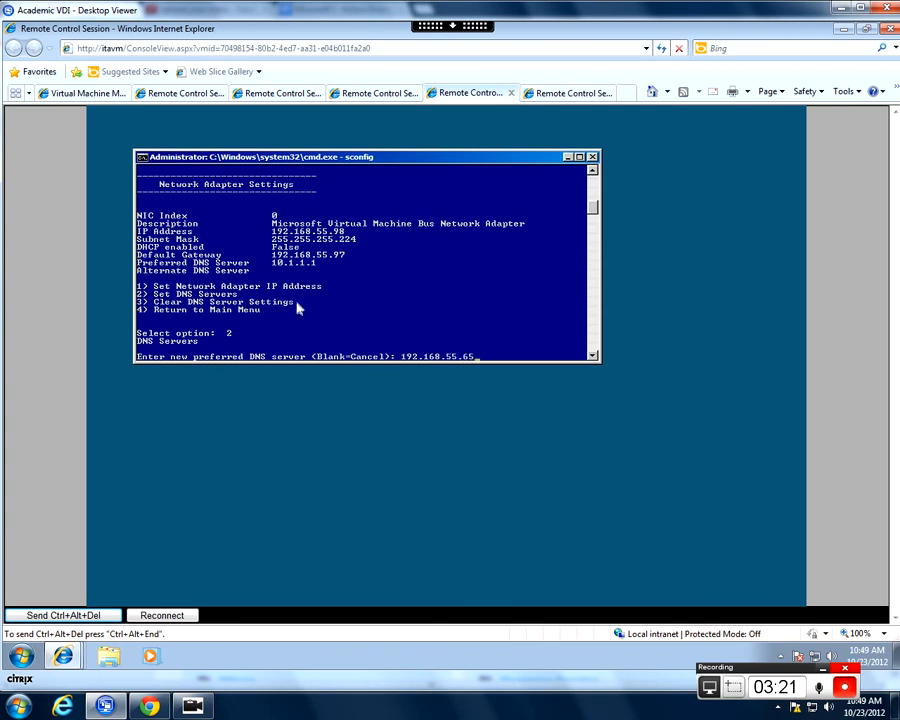
{"action": "key", "text": "Return"}
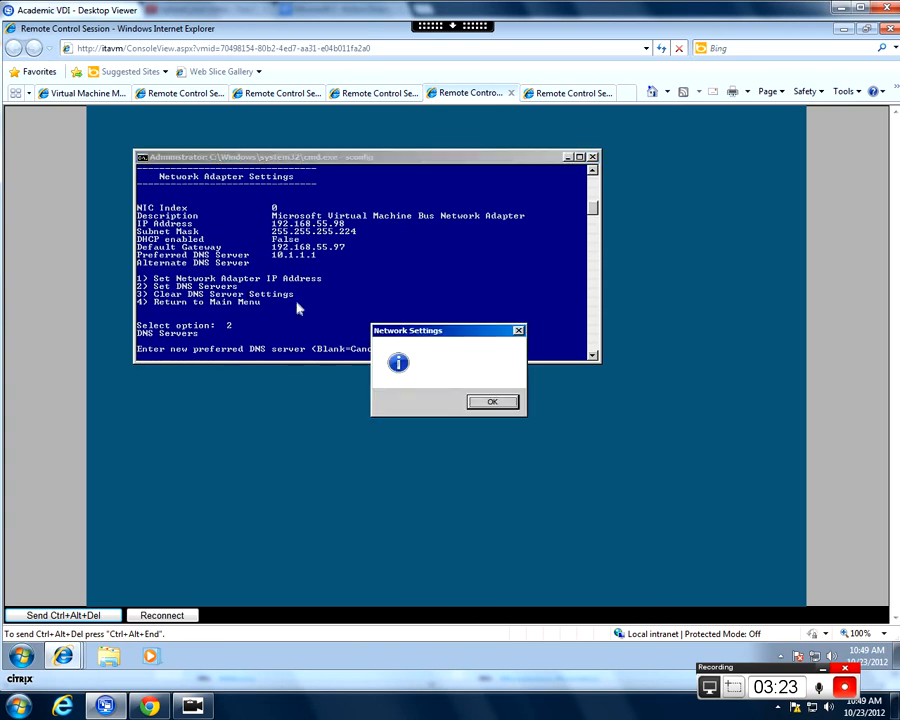
{"action": "left_click", "coordinate": [478, 401]}
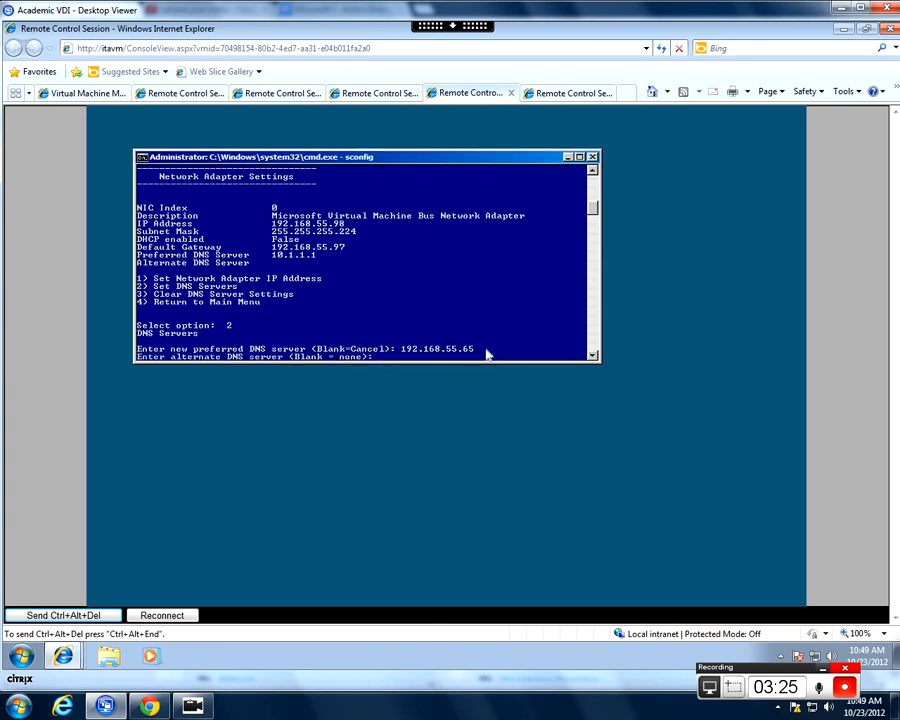
{"action": "key", "text": "Return"}
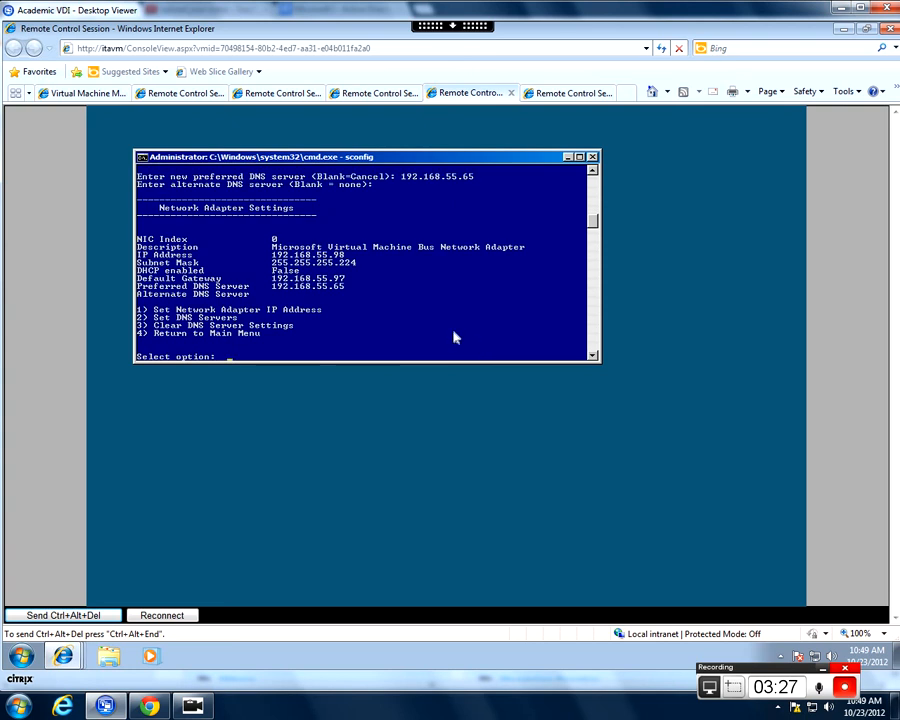
Return to the sconfig main menu, exit with option 13, and clear the screen
{"action": "type", "text": "4"}
{"action": "key", "text": "Return"}
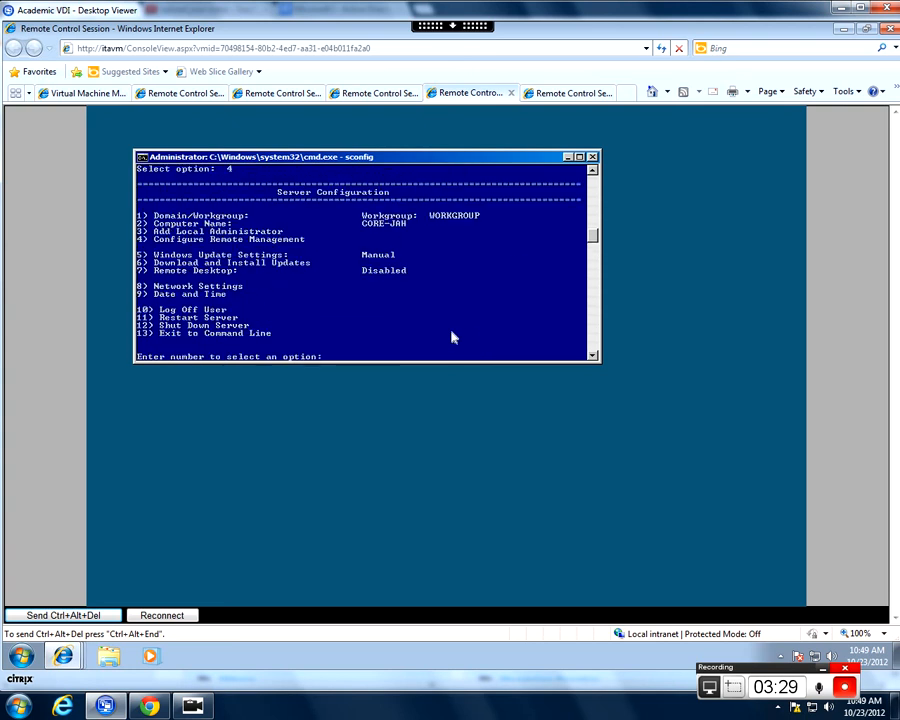
{"action": "type", "text": "13"}
{"action": "key", "text": "Return"}
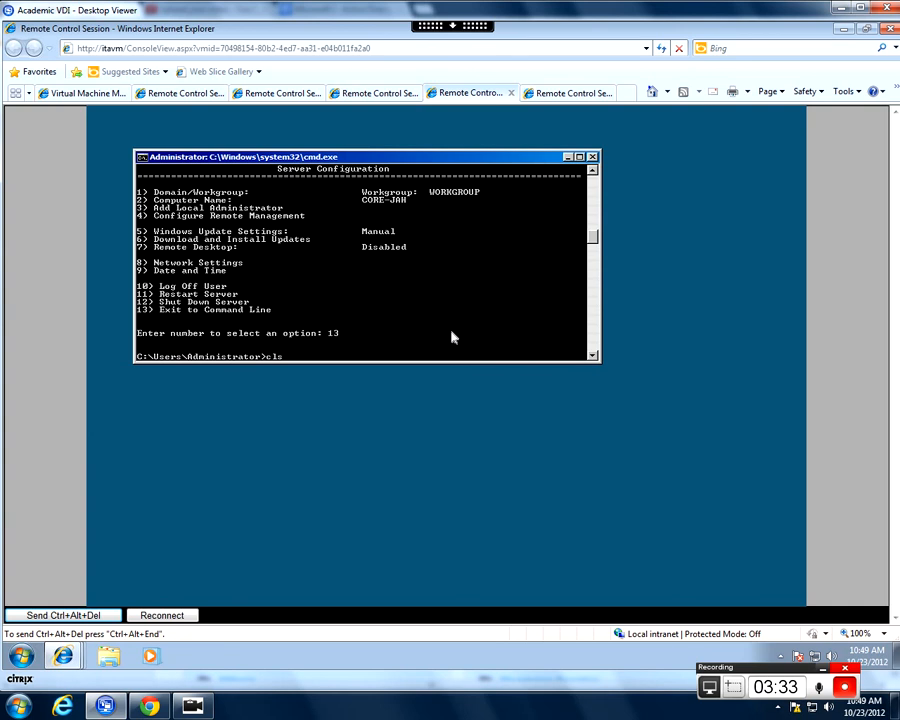
{"action": "key", "text": "Return"}
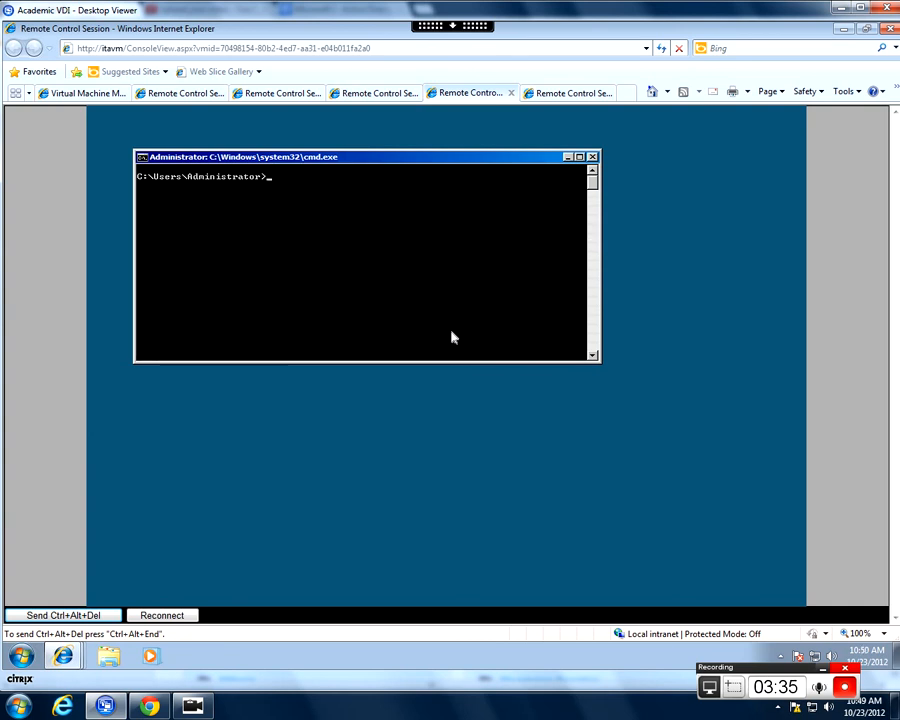
On the Windows 7 machine, open the list of network adapters
{"action": "left_click", "coordinate": [568, 92]}
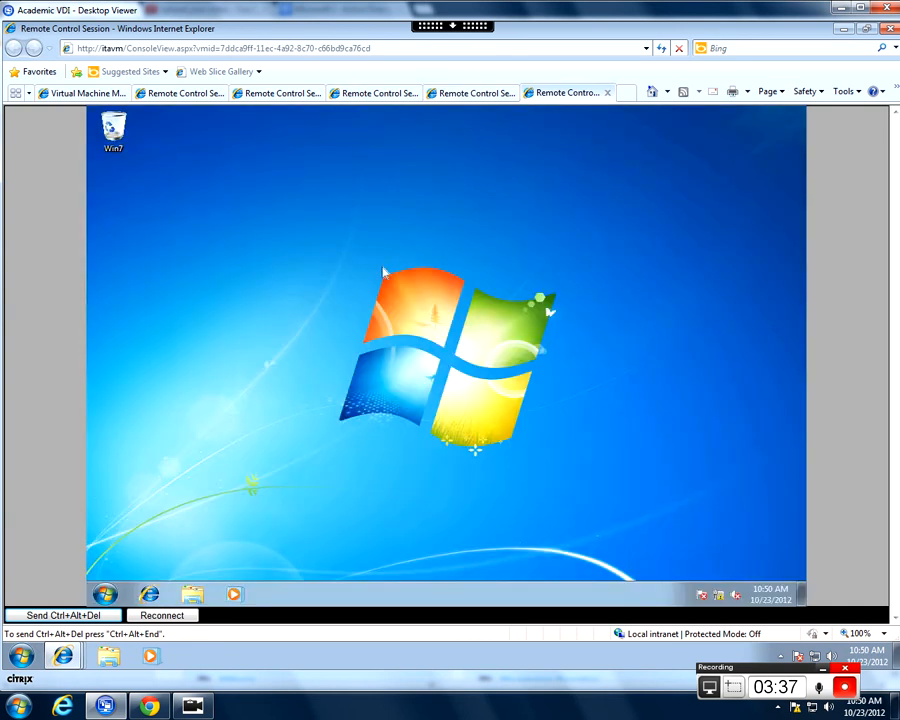
{"action": "left_click", "coordinate": [718, 594]}
{"action": "left_click", "coordinate": [708, 575]}
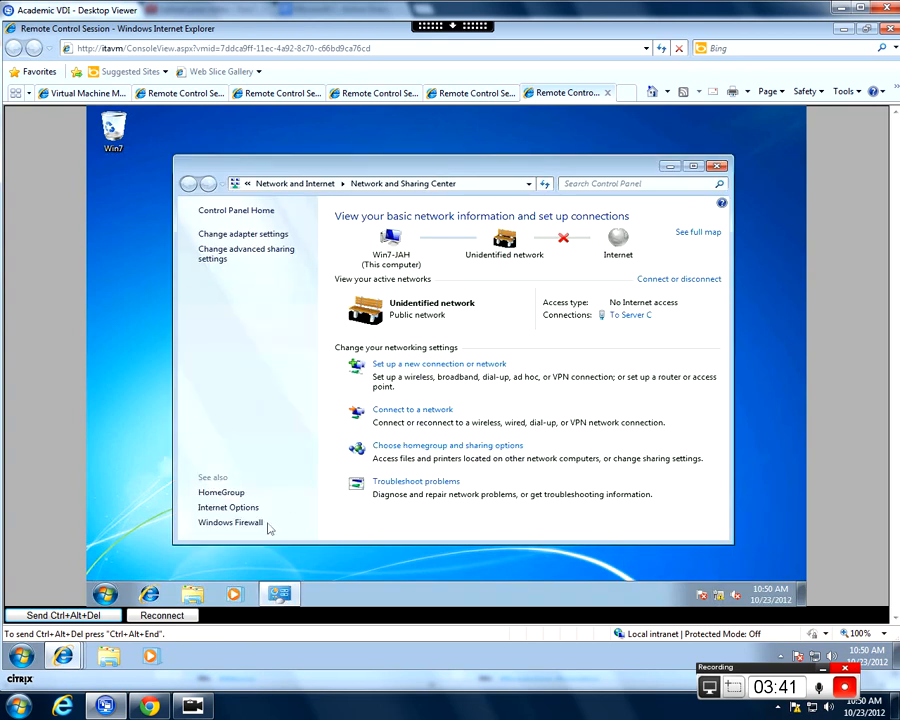
{"action": "left_click", "coordinate": [285, 240]}
Set the To Server C adapter's preferred DNS to 192.168.55.63, close windows, return to ServerC
{"action": "right_click", "coordinate": [590, 236]}
{"action": "left_click", "coordinate": [620, 358]}
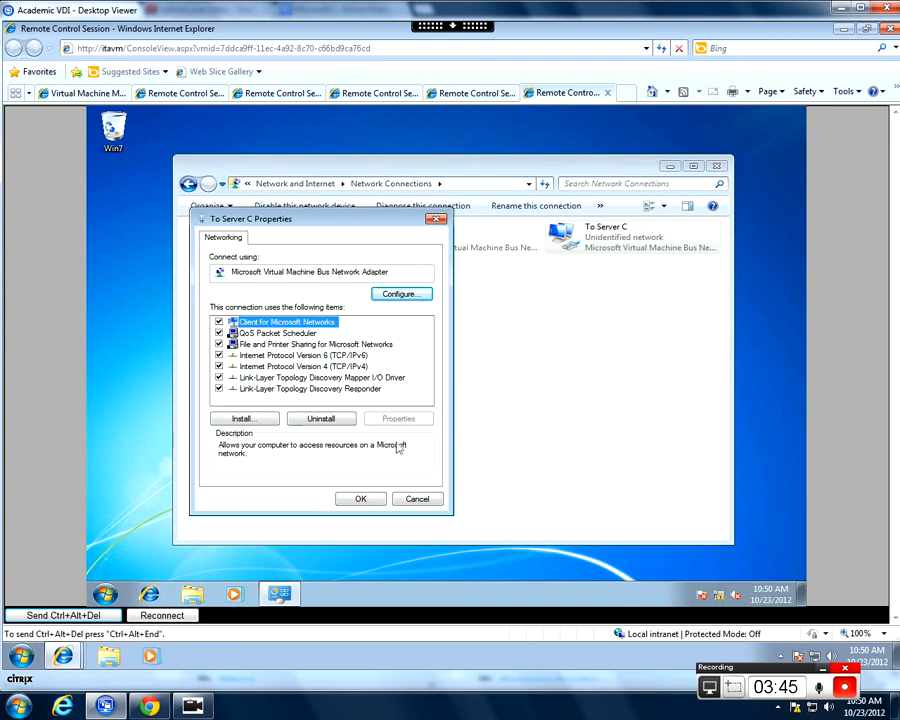
{"action": "left_click", "coordinate": [324, 367]}
{"action": "double_click", "coordinate": [324, 367]}
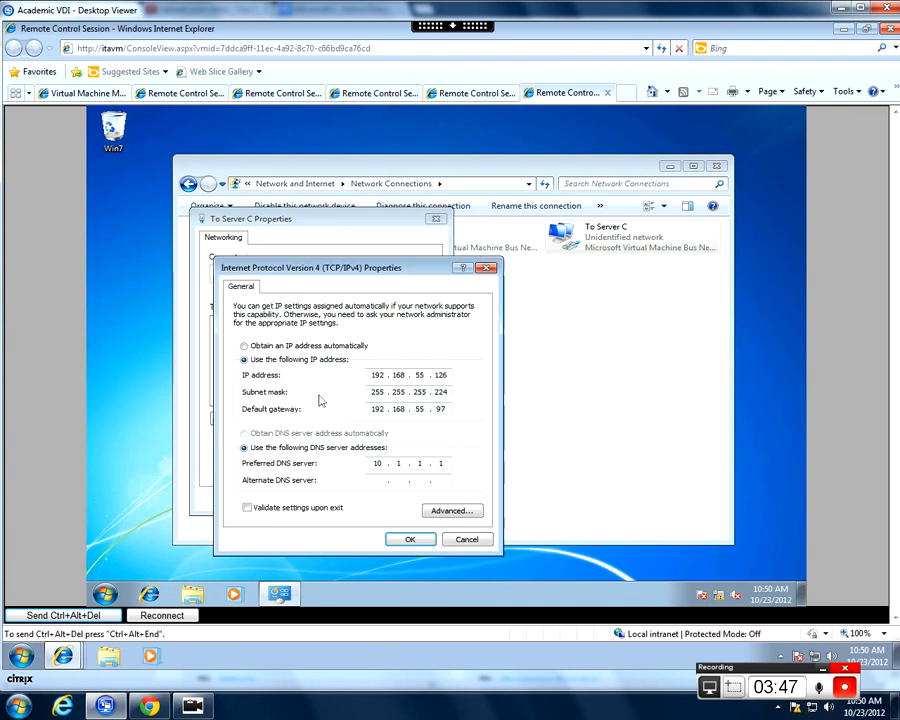
{"action": "left_click", "coordinate": [372, 460]}
{"action": "type", "text": "192"}
{"action": "type", "text": "1685563"}
{"action": "left_click", "coordinate": [409, 539]}
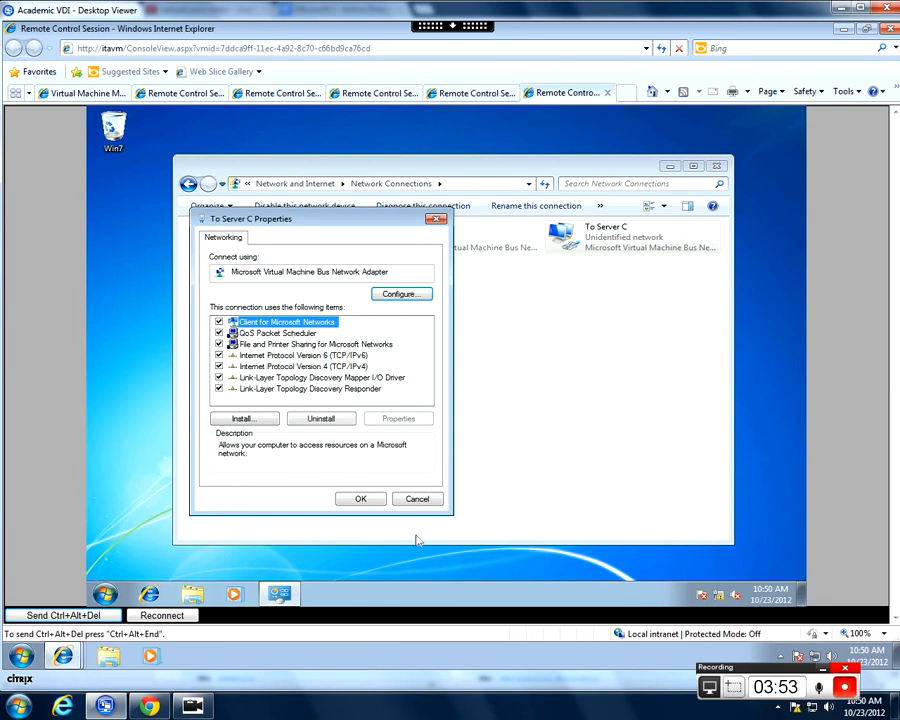
{"action": "left_click", "coordinate": [362, 499]}
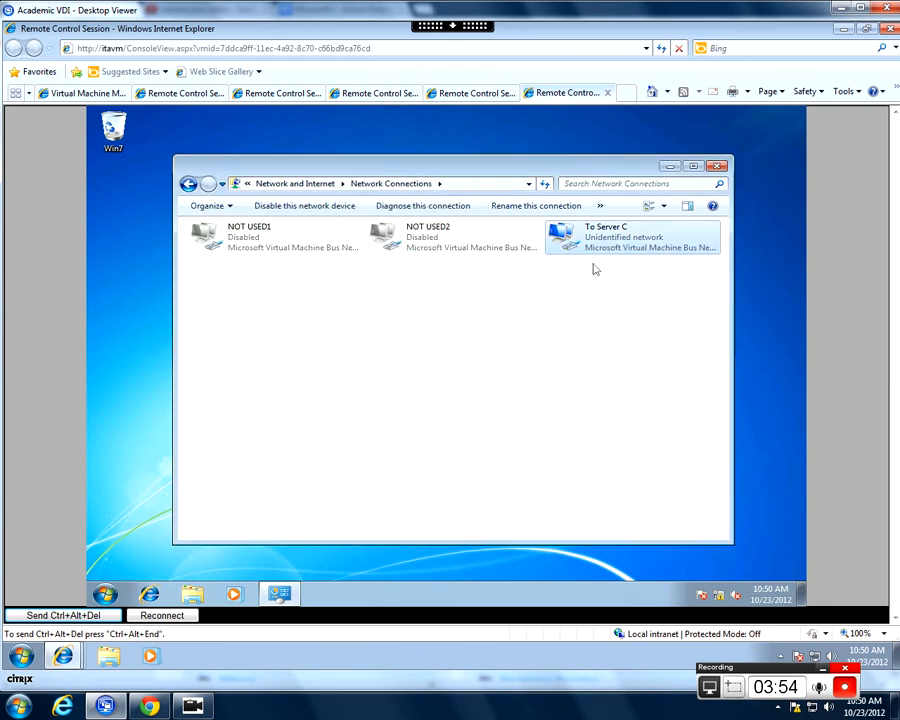
{"action": "left_click", "coordinate": [717, 165]}
{"action": "left_click", "coordinate": [378, 93]}
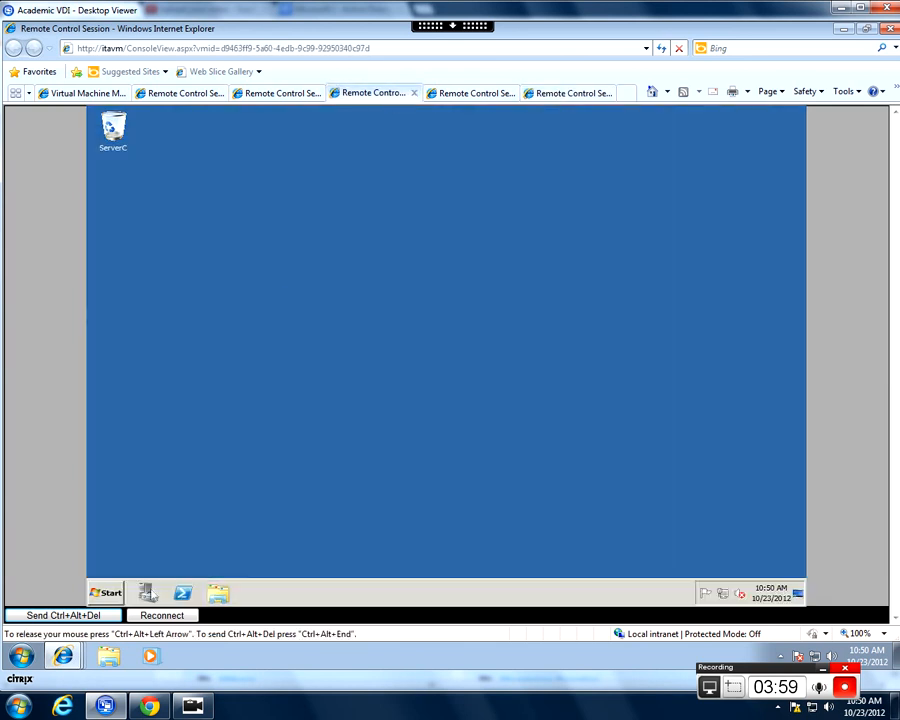
Run dcpromo from ServerC's Start search to launch the AD DS Installation Wizard
{"action": "left_click", "coordinate": [118, 590]}
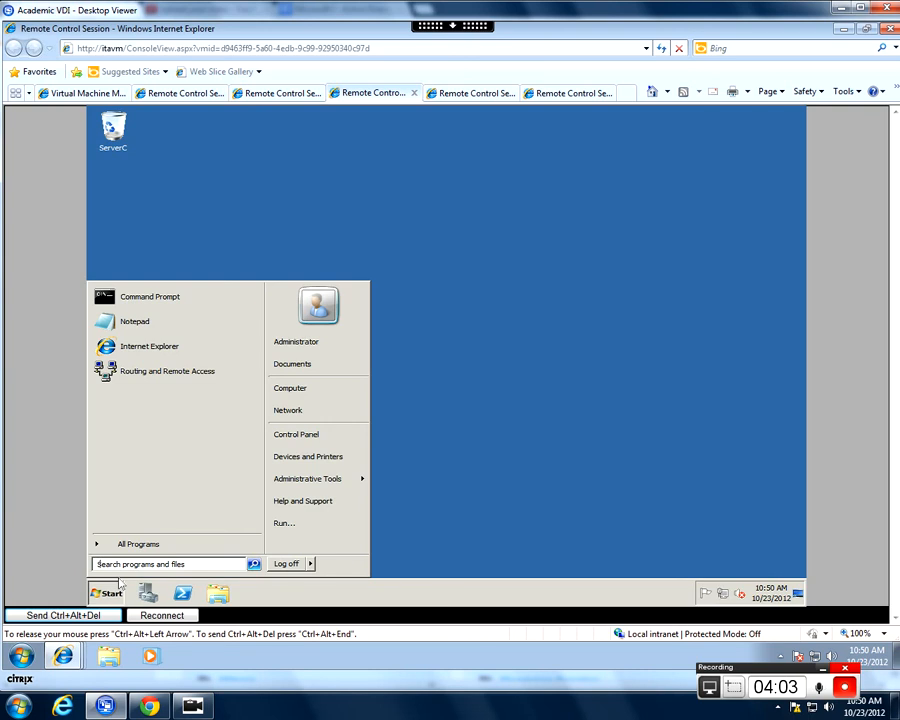
{"action": "type", "text": "dcpromo"}
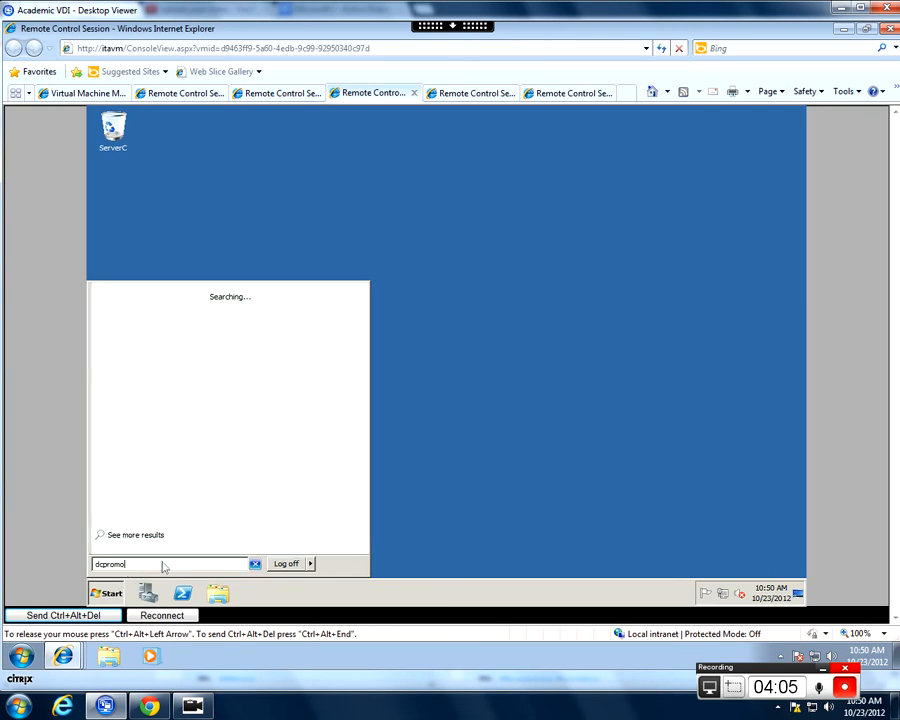
{"action": "key", "text": "Return"}
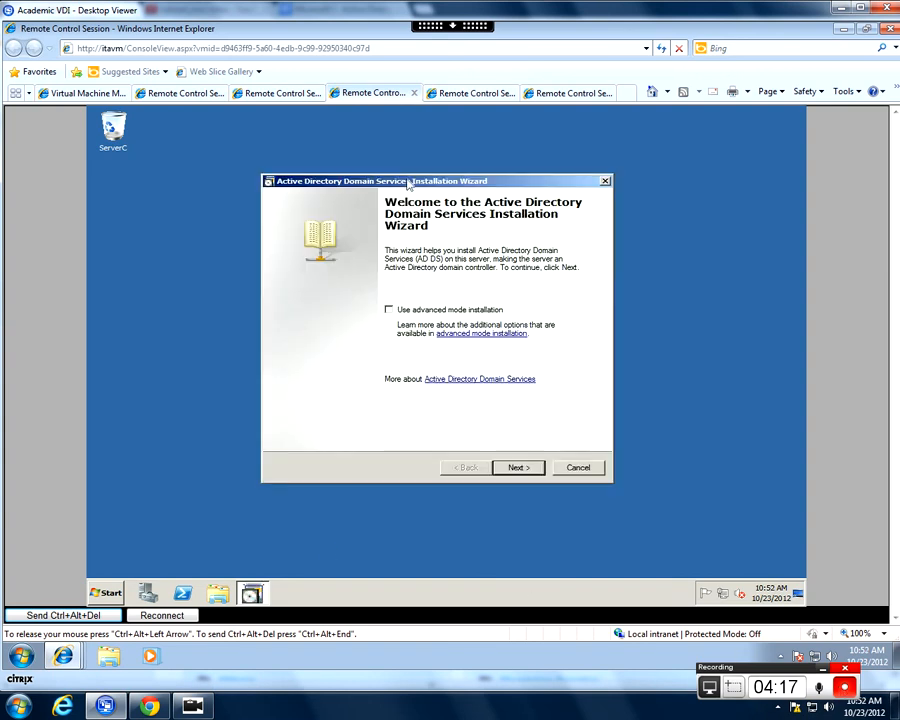
Skip the welcome and compatibility pages and choose 'Add a domain controller to an existing domain' in the existing forest
{"action": "left_click", "coordinate": [516, 468]}
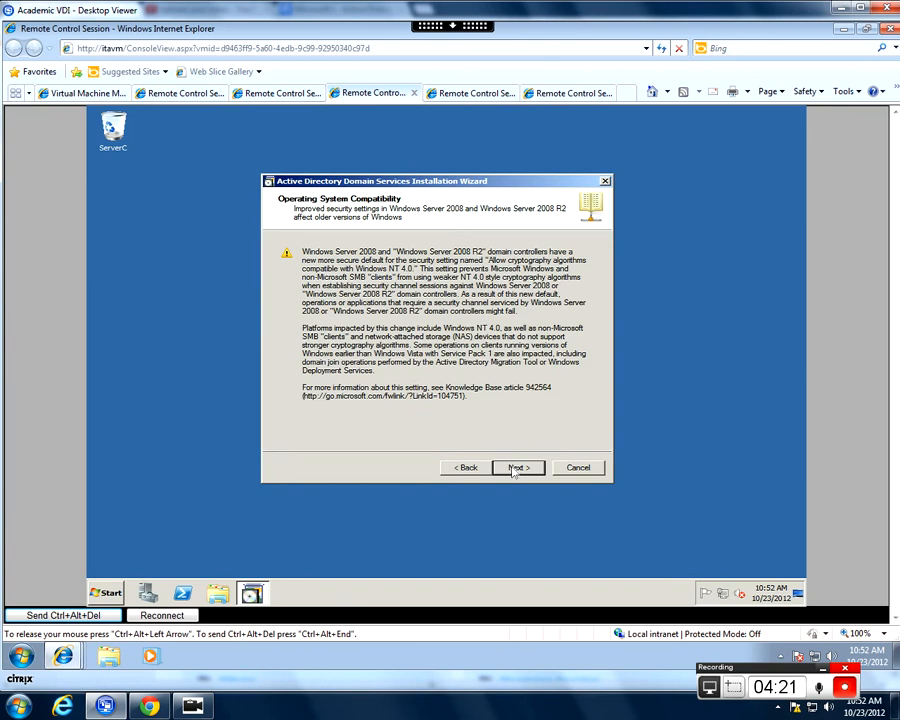
{"action": "left_click", "coordinate": [515, 469]}
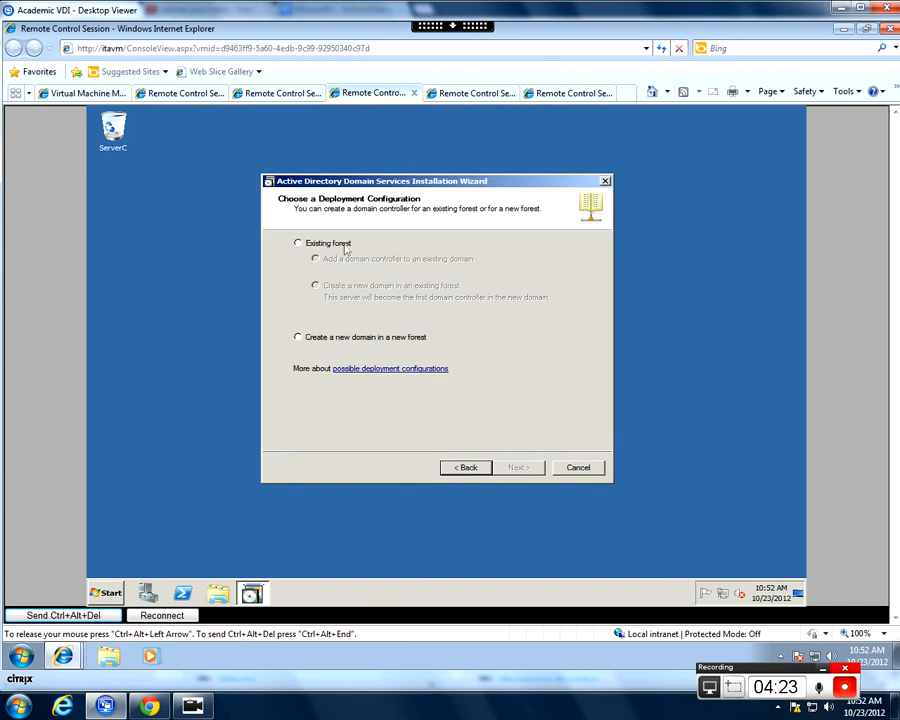
{"action": "left_click", "coordinate": [309, 244]}
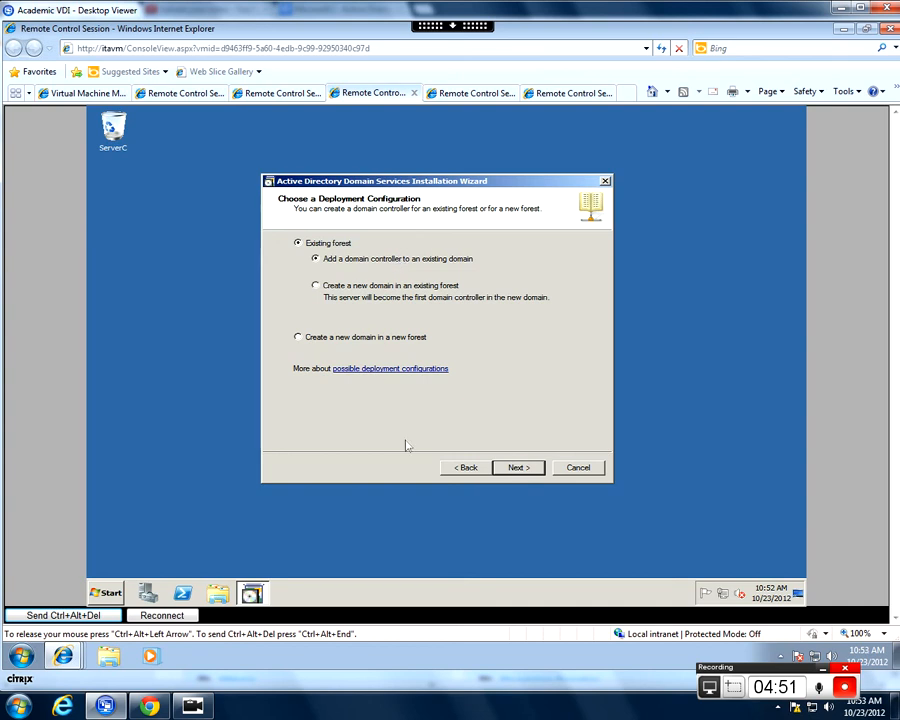
{"action": "left_click", "coordinate": [518, 468]}
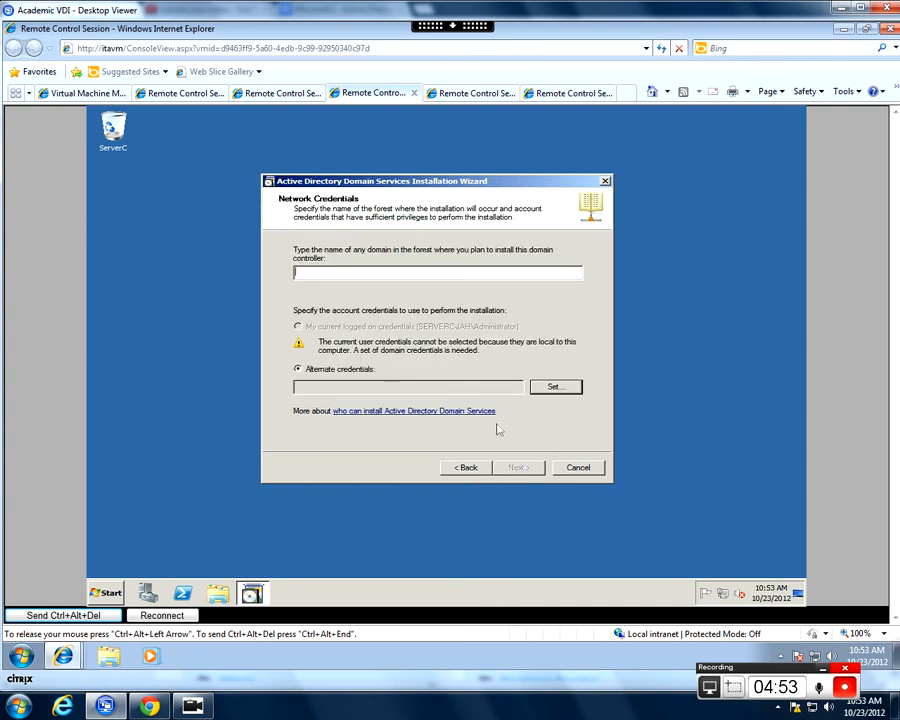
Enter Heuglin.Local as the domain name, fixing a typo
{"action": "type", "text": "heuglin"}
{"action": "key", "text": "BackSpace"}
{"action": "key", "text": "BackSpace"}
{"action": "type", "text": "in.Local"}
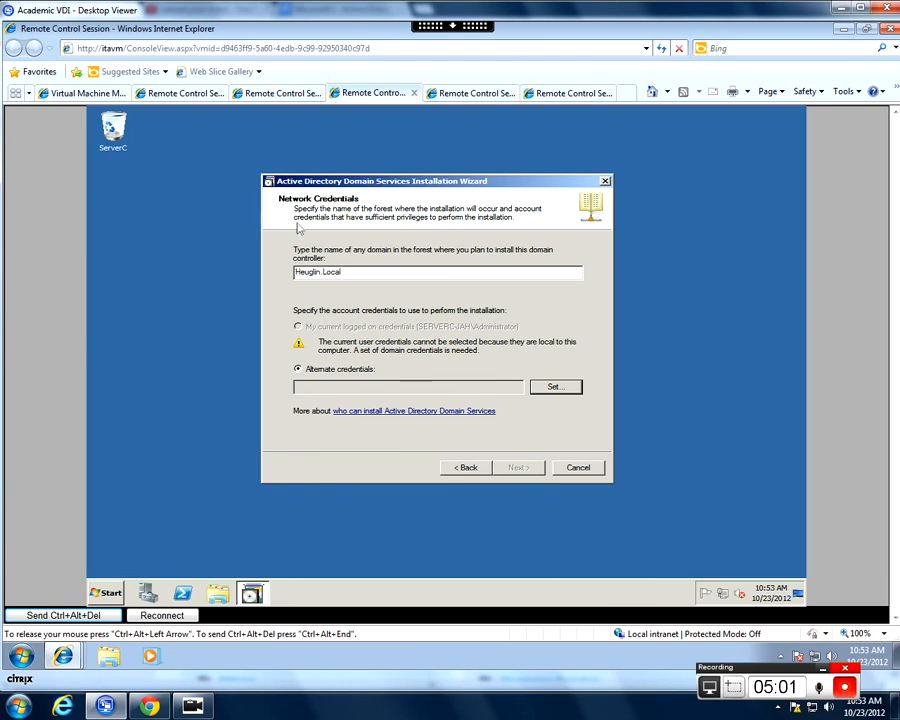
Set alternate credentials to the Administrator user name and its password, then continue
{"action": "left_click", "coordinate": [542, 394]}
{"action": "type", "text": "Administrator"}
{"action": "key", "text": "Tab"}
{"action": "type", "text": "****"}
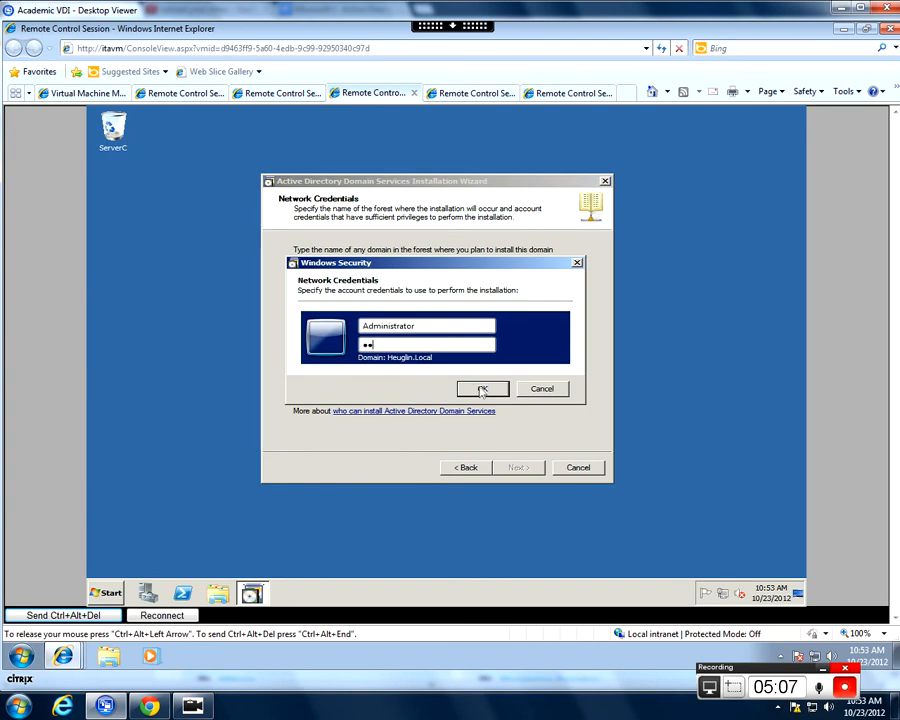
{"action": "type", "text": "****"}
{"action": "left_click", "coordinate": [482, 391]}
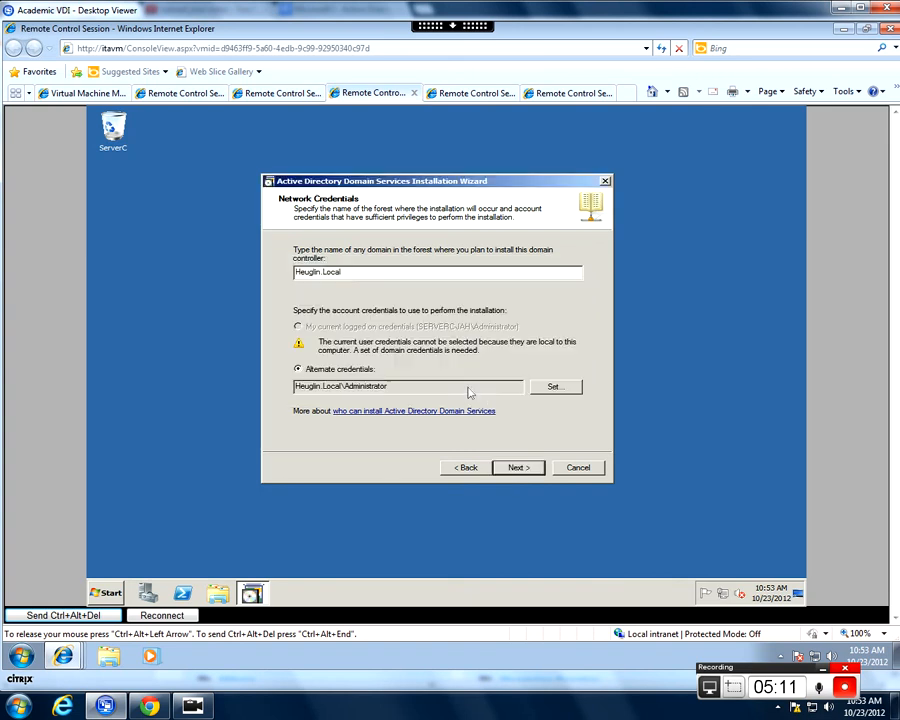
{"action": "left_click", "coordinate": [516, 467]}
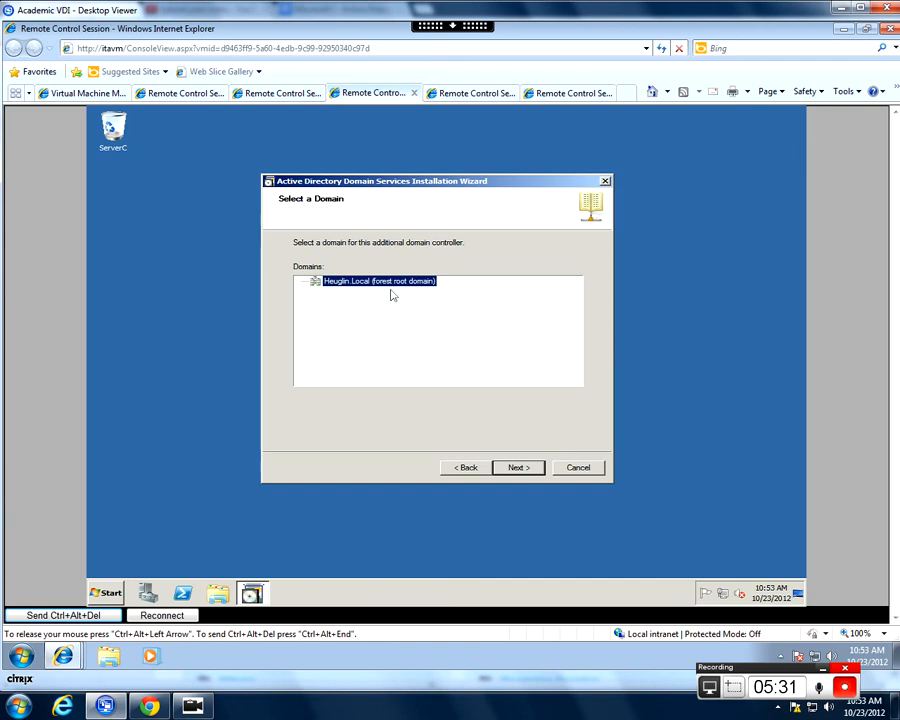
Accept Heuglin.Local, Default-First-Site-Name and DNS server with global catalog, dismissing the DNS delegation warning
{"action": "left_click", "coordinate": [519, 468]}
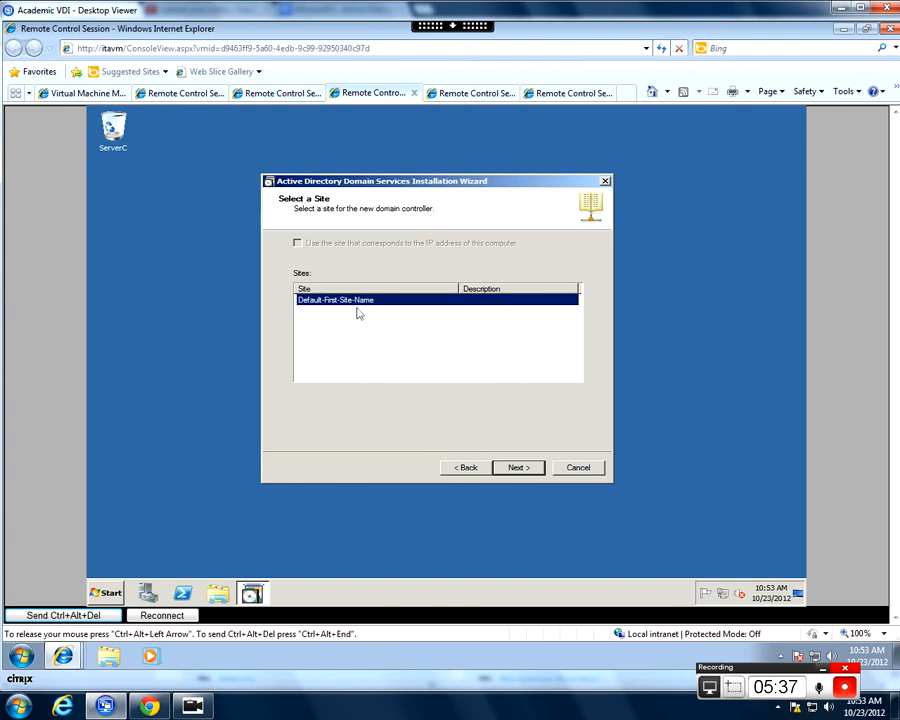
{"action": "left_click", "coordinate": [518, 468]}
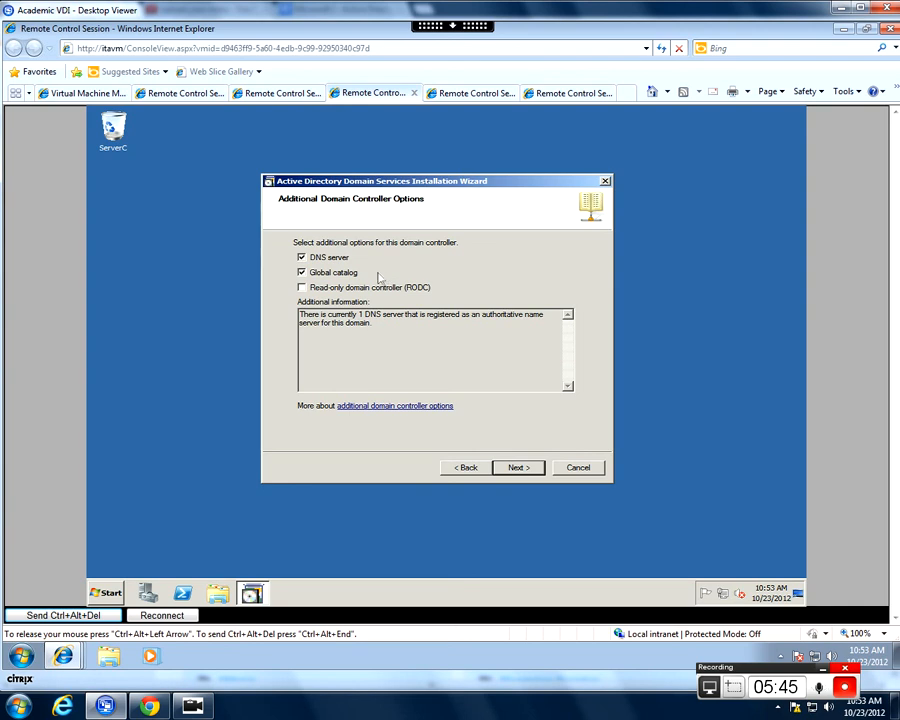
{"action": "left_click", "coordinate": [517, 469]}
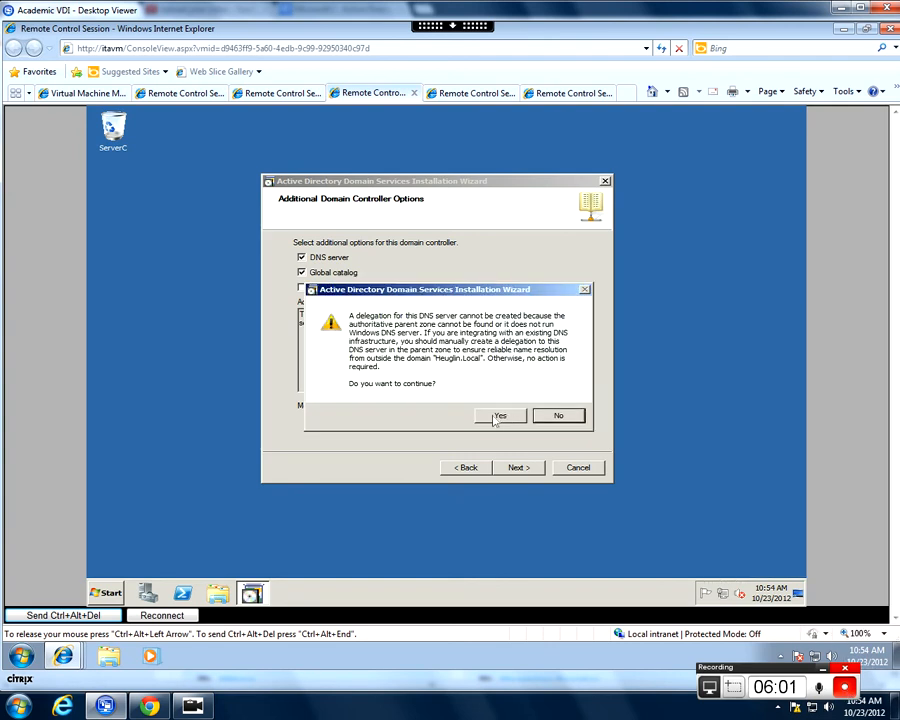
{"action": "left_click", "coordinate": [494, 418]}
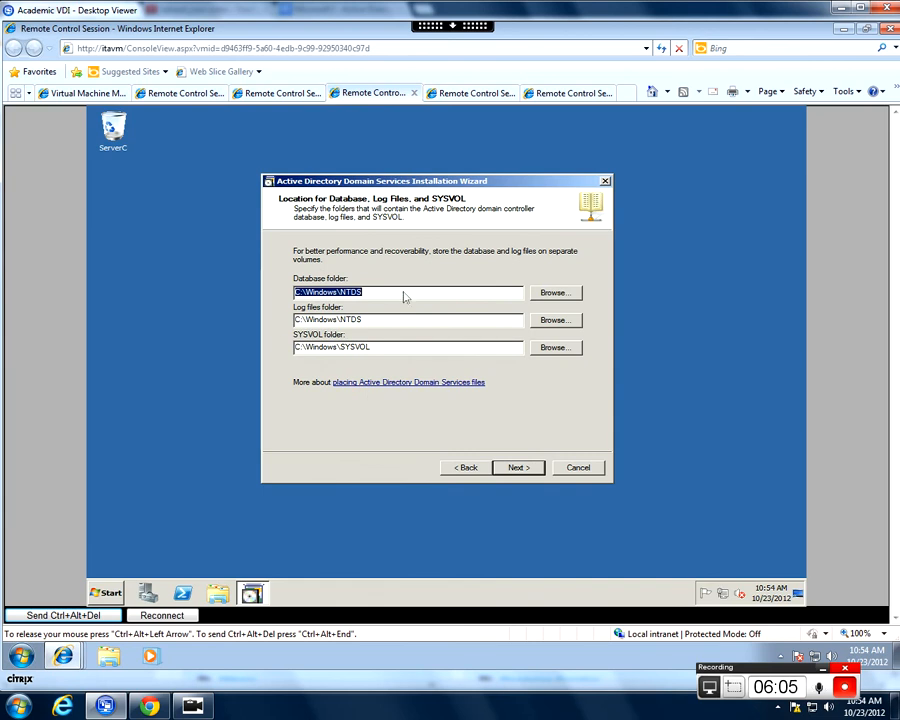
Keep the default database, log and SYSVOL folders, enter the Restore Mode password, and review the Summary list
{"action": "left_click", "coordinate": [528, 470]}
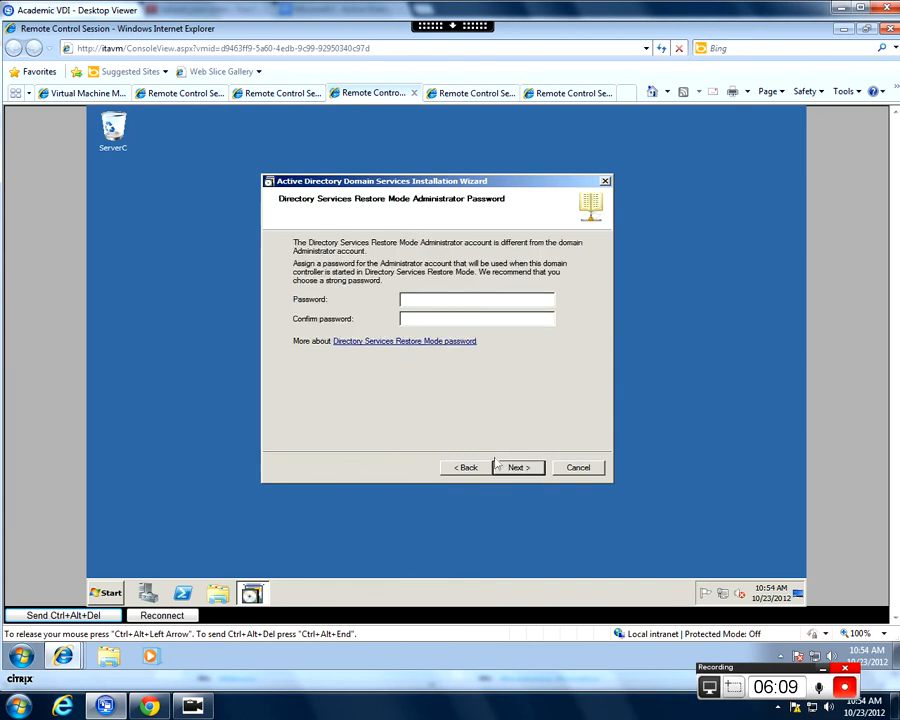
{"action": "type", "text": "Pa$$"}
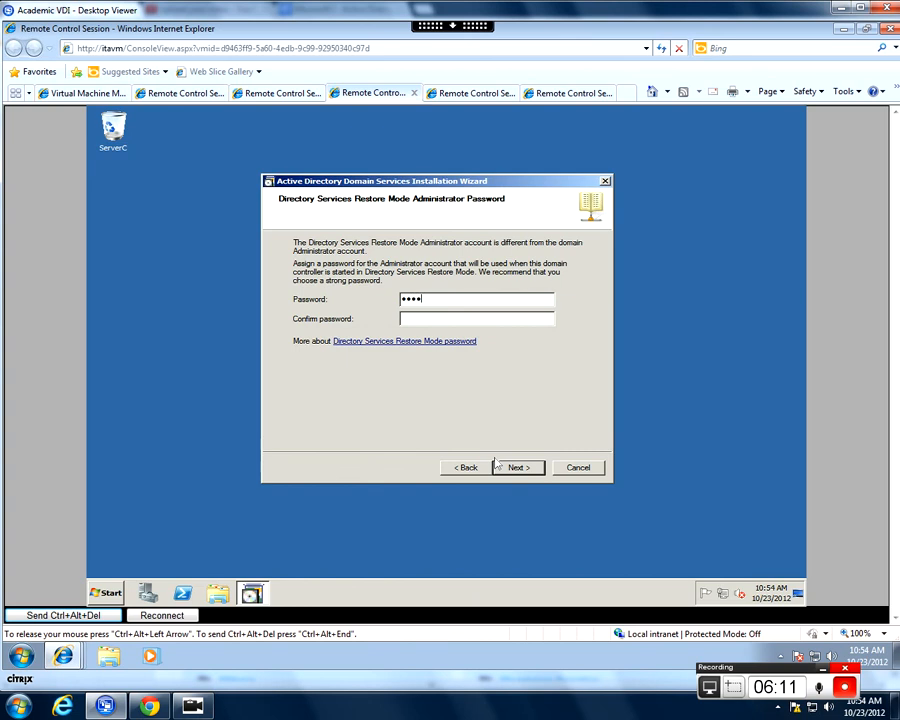
{"action": "type", "text": "Pa$"}
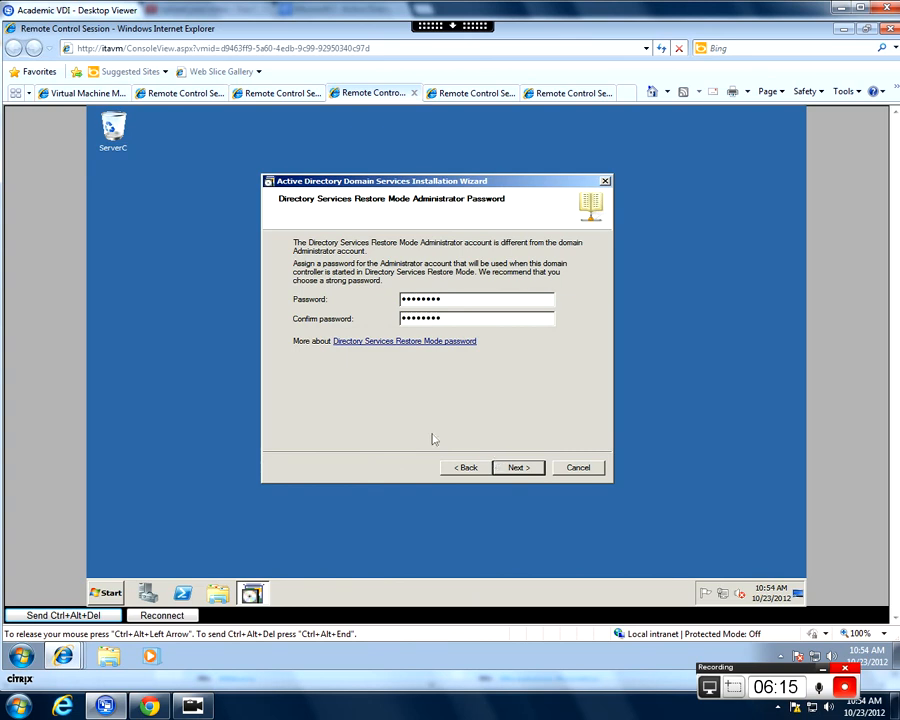
{"action": "left_click", "coordinate": [519, 468]}
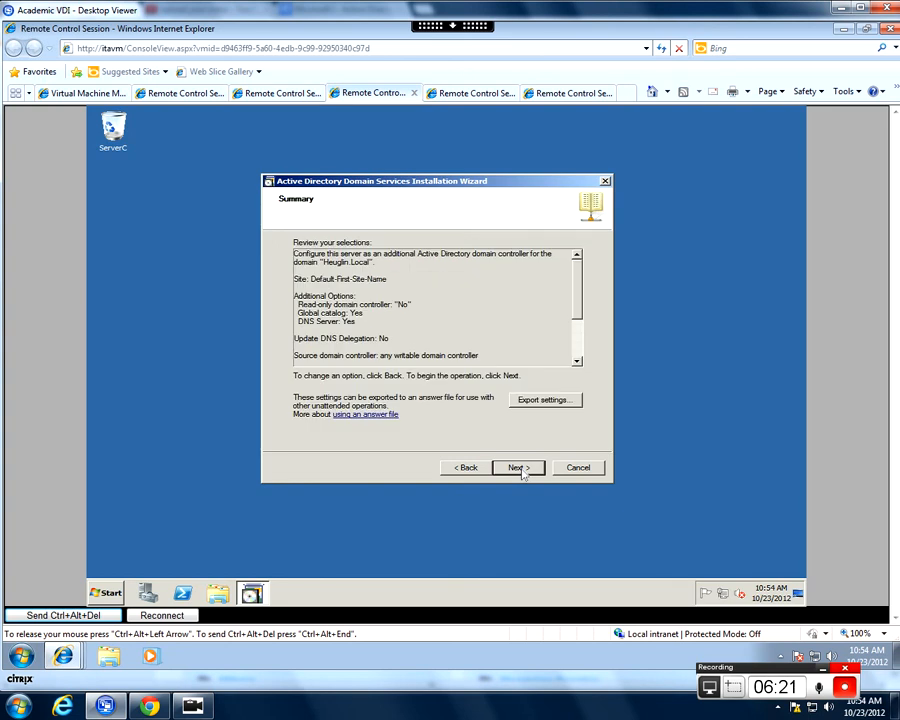
{"action": "left_click_drag", "start_coordinate": [577, 280], "coordinate": [577, 346]}
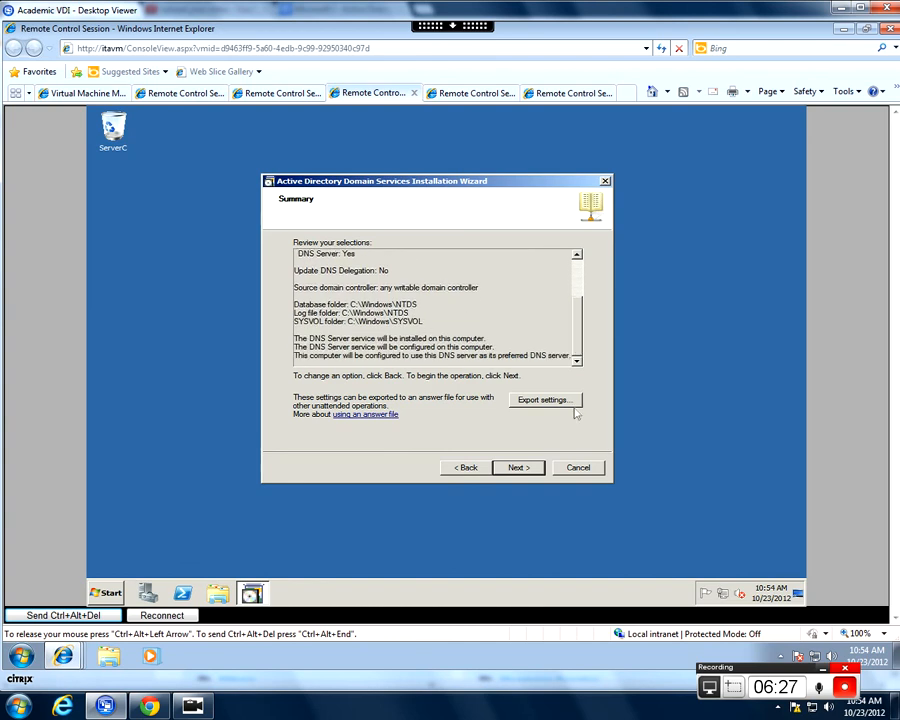
Start the AD DS installation on ServerC with 'Reboot on completion' ticked
{"action": "left_click", "coordinate": [516, 467]}
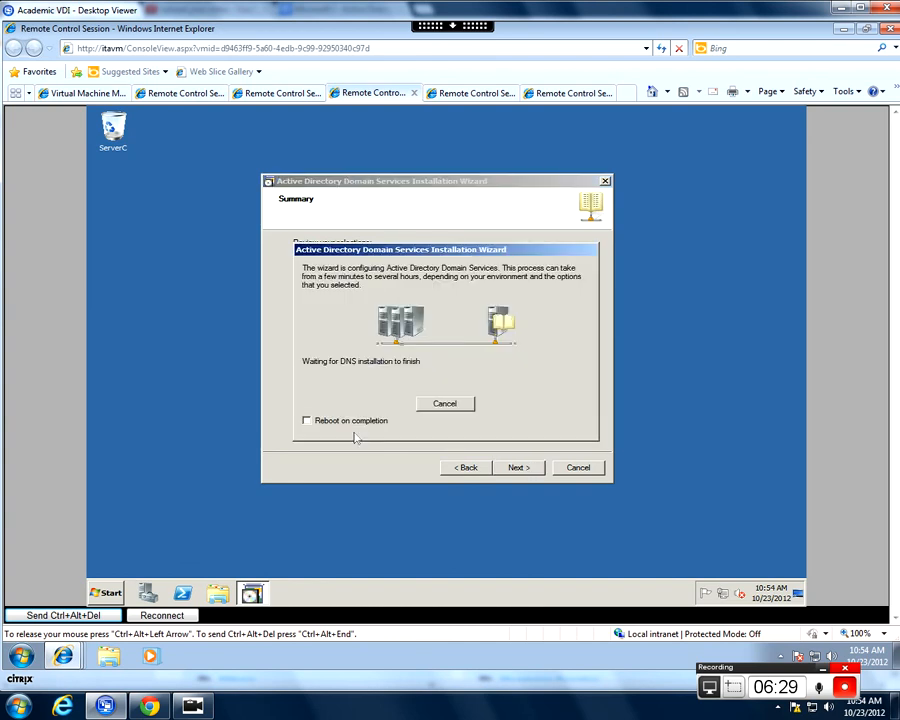
{"action": "left_click", "coordinate": [307, 421]}
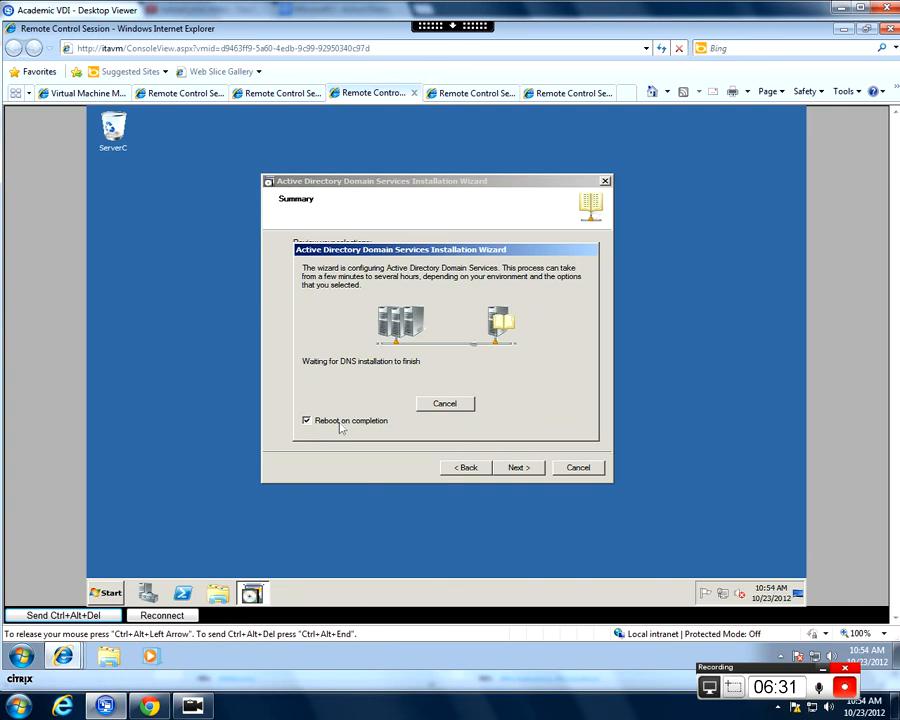